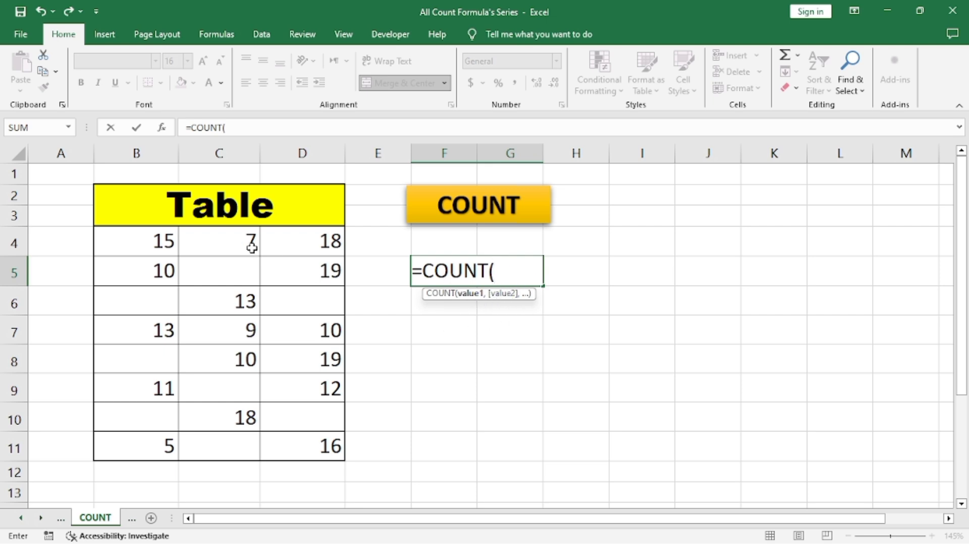
Step: Complete the COUNT formula in cell F5 with the table range B4:D11 and select the result cell
{"action": "left_click_drag", "start_coordinate": [146, 241], "coordinate": [313, 449]}
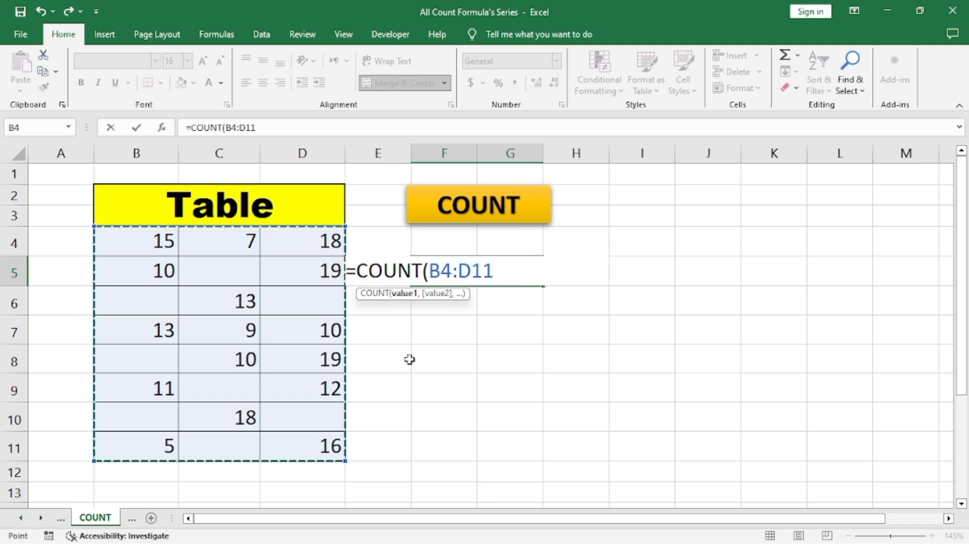
{"action": "type", "text": ")"}
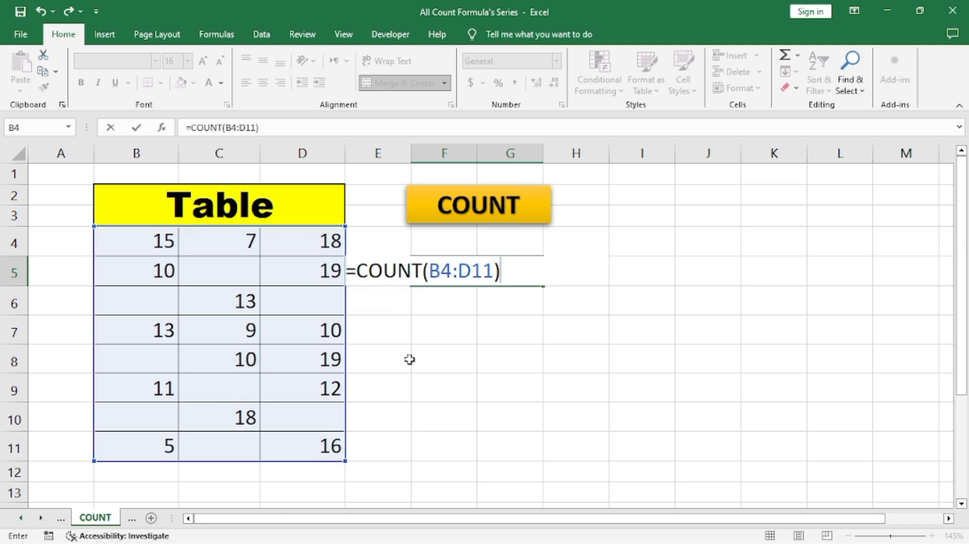
{"action": "key", "text": "Return"}
{"action": "left_click", "coordinate": [505, 273]}
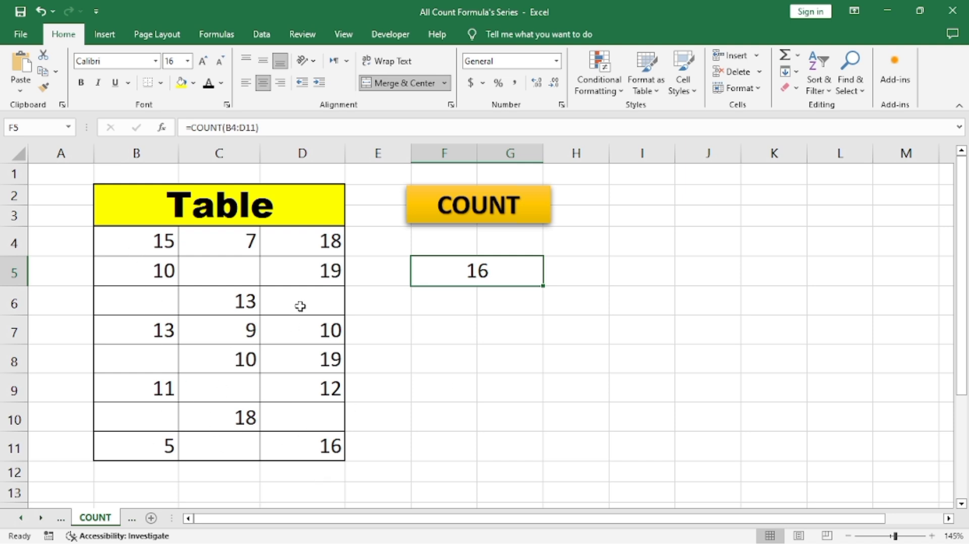
Step: Clear the number from cell B5 of the table and check the COUNT result in F5
{"action": "left_click", "coordinate": [145, 275]}
{"action": "key", "text": "Delete"}
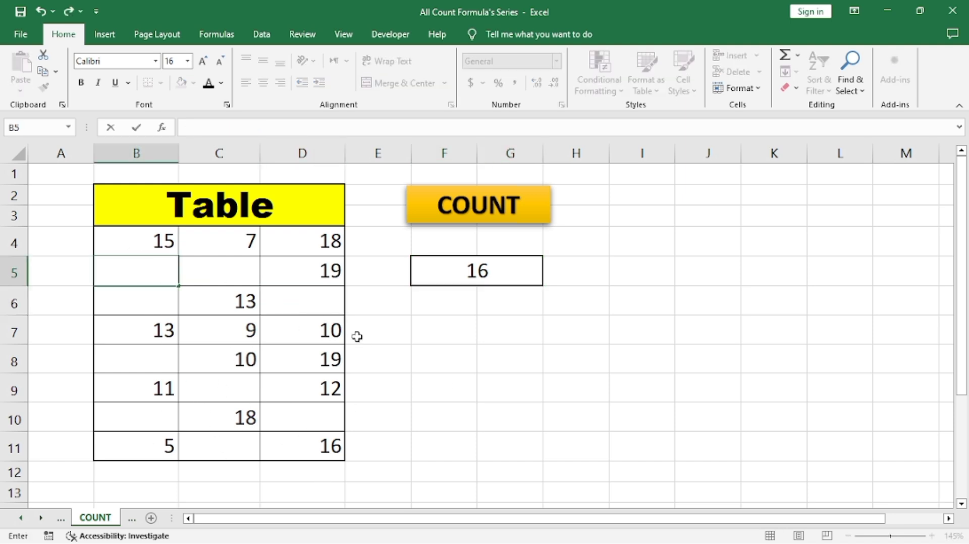
{"action": "left_click", "coordinate": [355, 337]}
{"action": "left_click", "coordinate": [491, 275]}
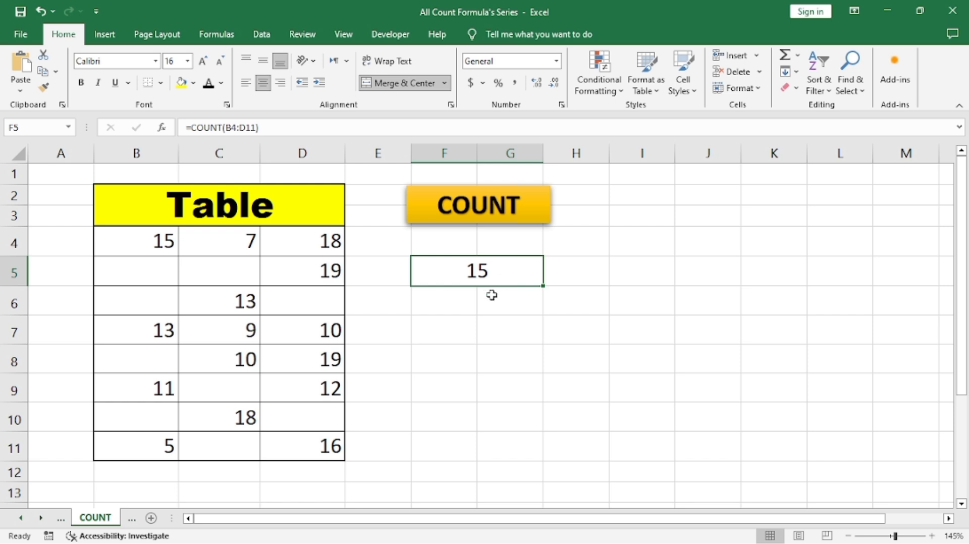
Step: Enter the text "s" in the empty cell C5 to test how COUNT treats text
{"action": "left_click", "coordinate": [220, 274]}
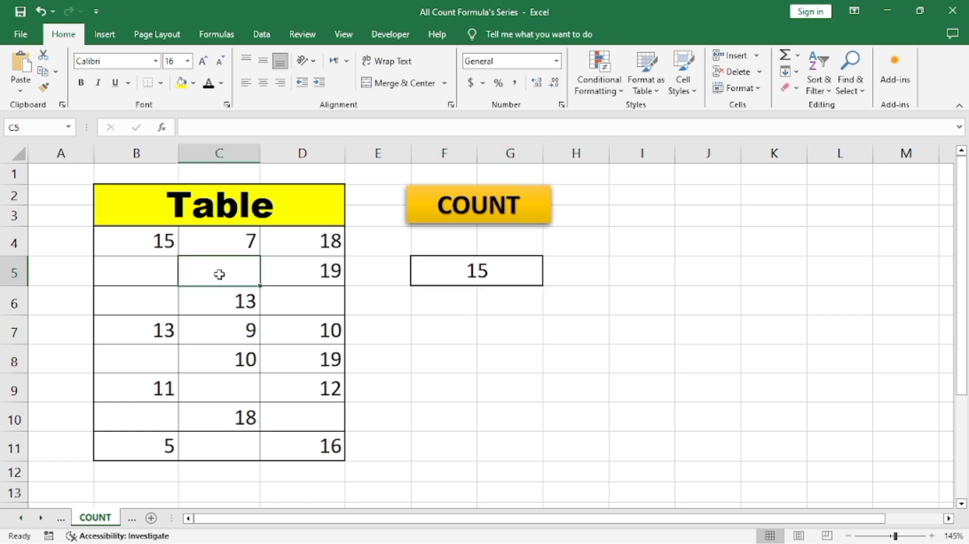
{"action": "type", "text": "s"}
{"action": "left_click", "coordinate": [132, 289]}
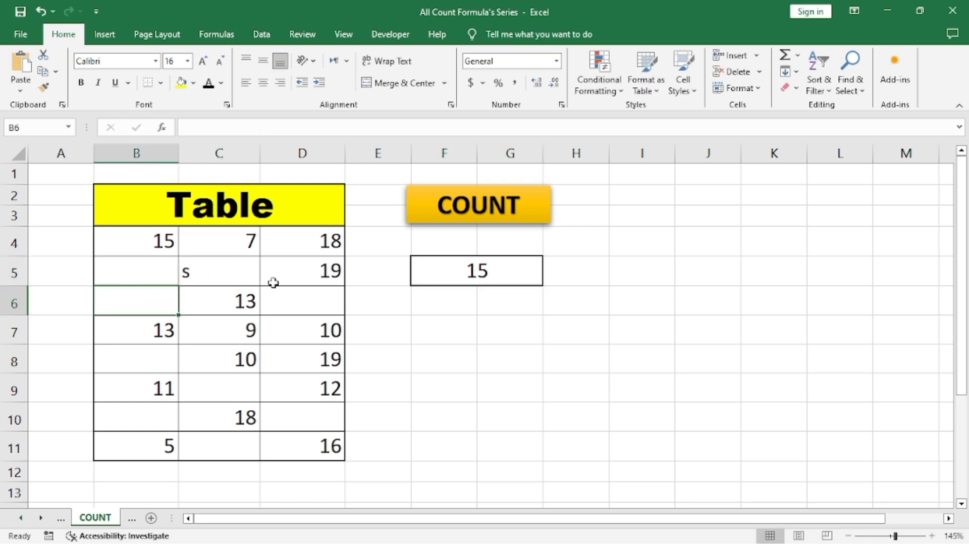
{"action": "left_click", "coordinate": [250, 275]}
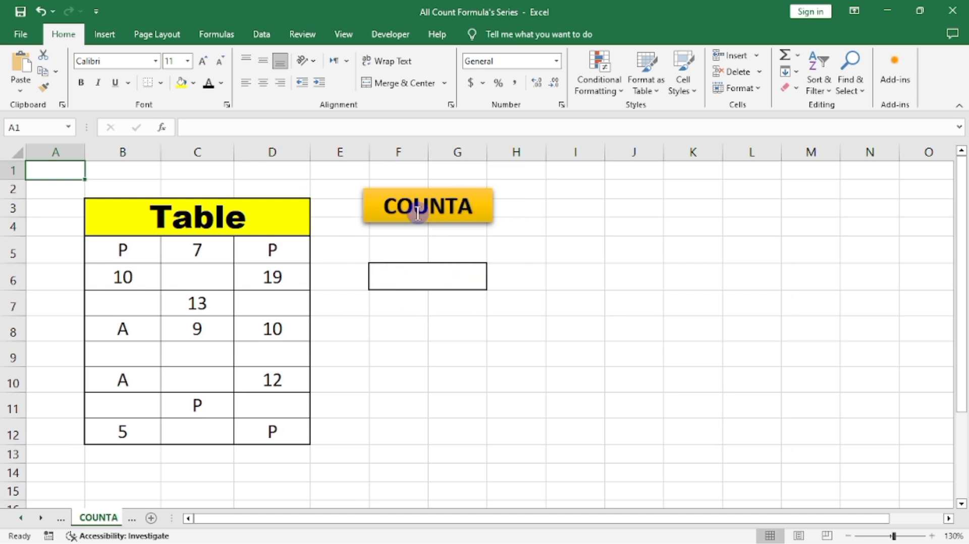
Step: On the COUNTA sheet, enter =COUNTA(B5:D12) in cell F6 to count the table's non-empty cells
{"action": "left_click", "coordinate": [393, 281]}
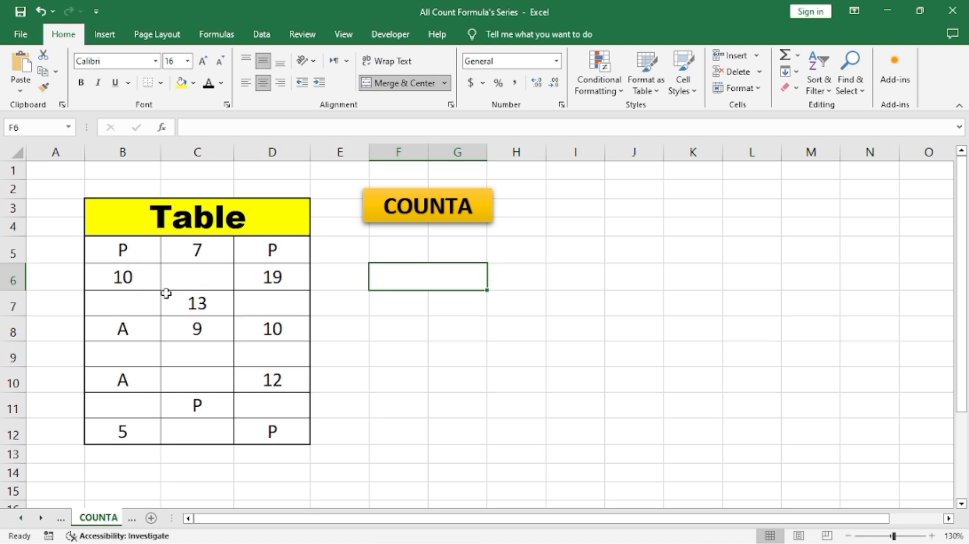
{"action": "left_click_drag", "start_coordinate": [121, 251], "coordinate": [272, 395]}
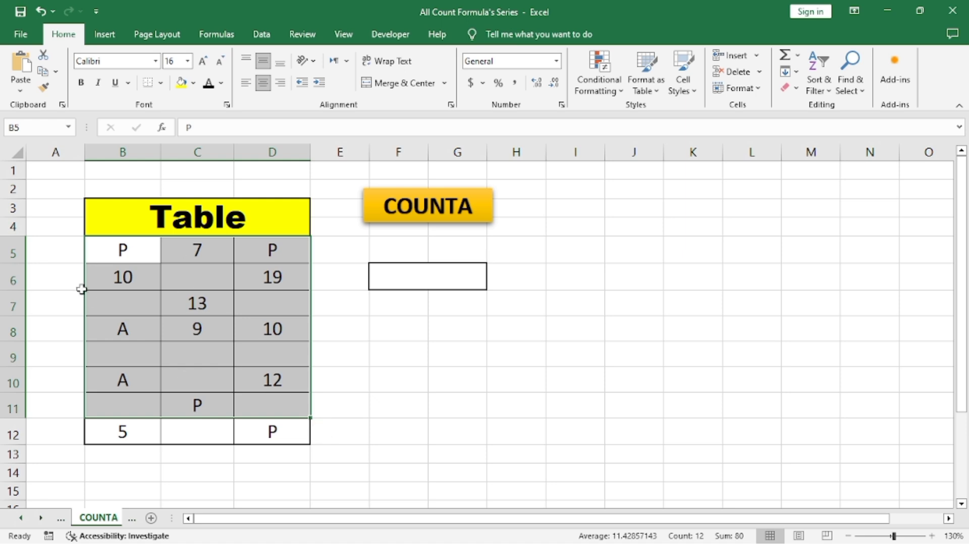
{"action": "left_click", "coordinate": [415, 279]}
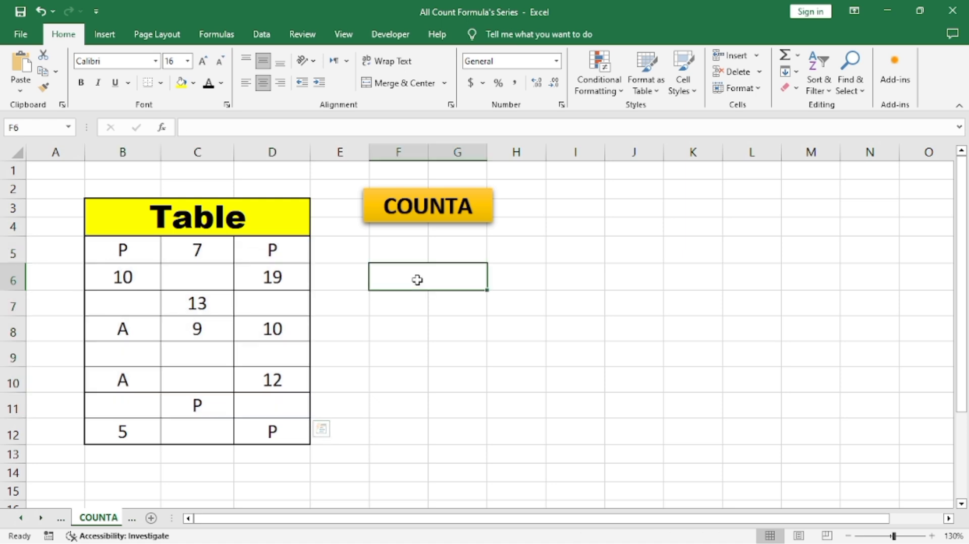
{"action": "type", "text": "=counta"}
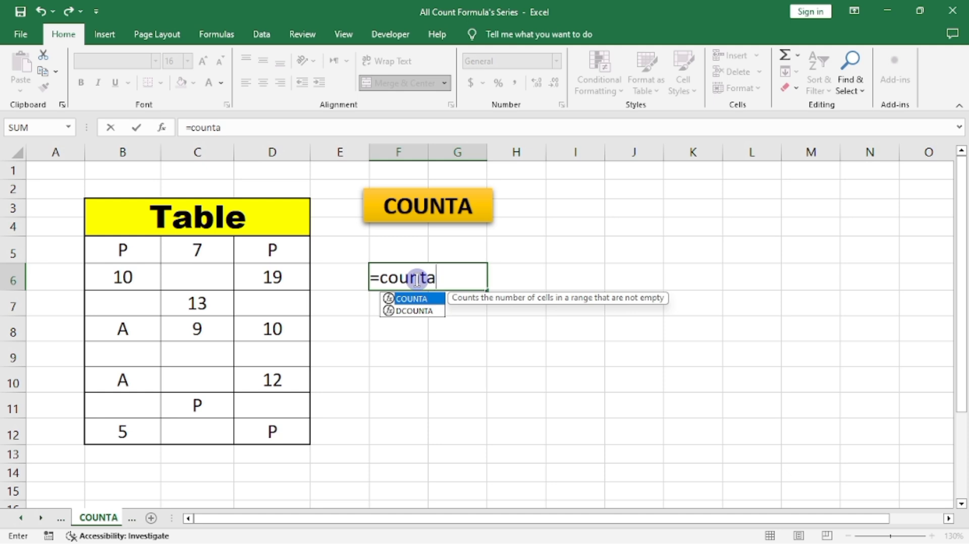
{"action": "key", "text": "Tab"}
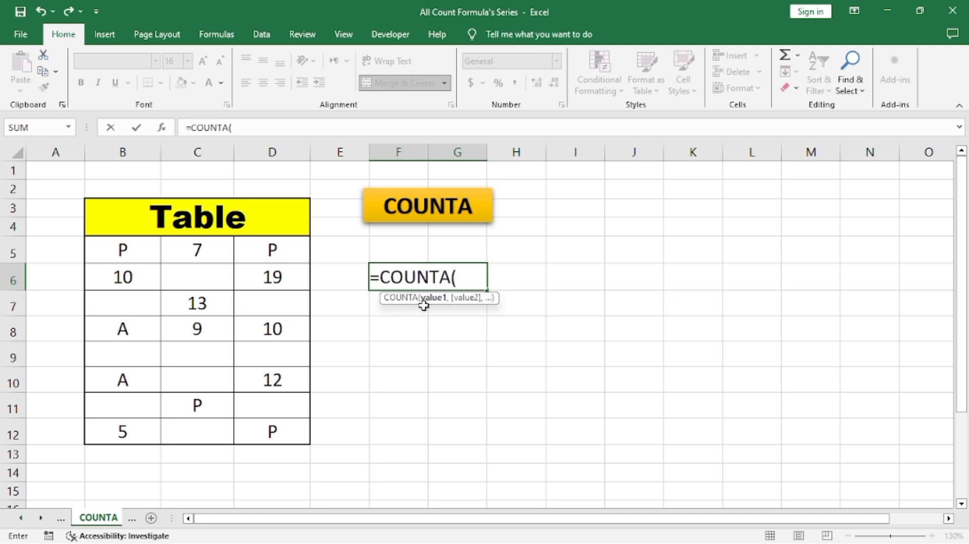
{"action": "left_click_drag", "start_coordinate": [90, 258], "coordinate": [277, 447]}
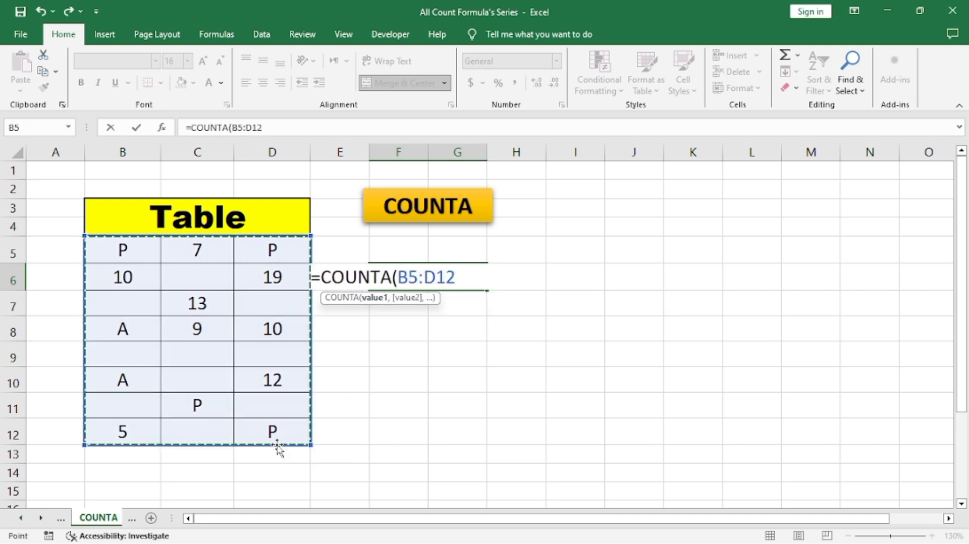
{"action": "type", "text": ")"}
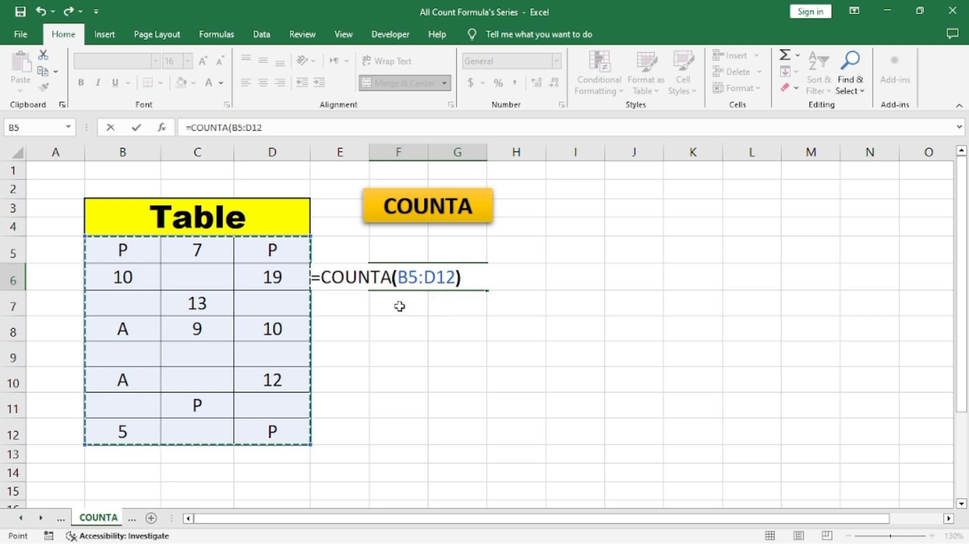
{"action": "key", "text": "Return"}
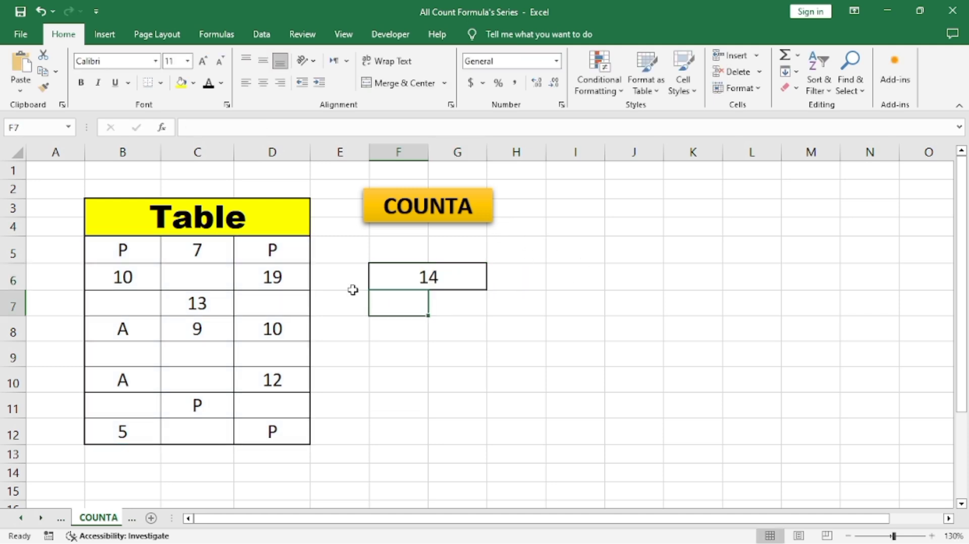
{"action": "left_click", "coordinate": [435, 279]}
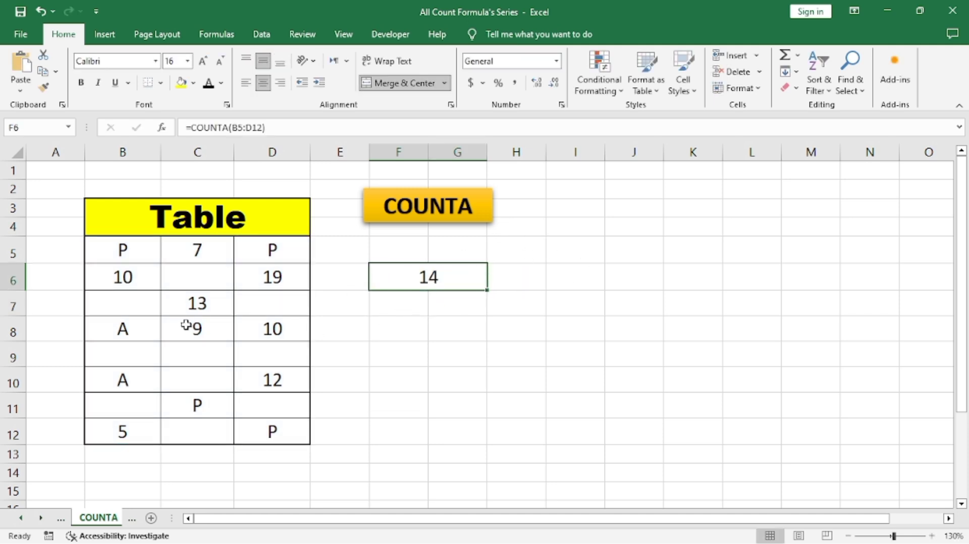
Step: Enter "A" in the empty cell B7 and check the COUNTA result in F6
{"action": "left_click", "coordinate": [131, 307]}
{"action": "type", "text": "A"}
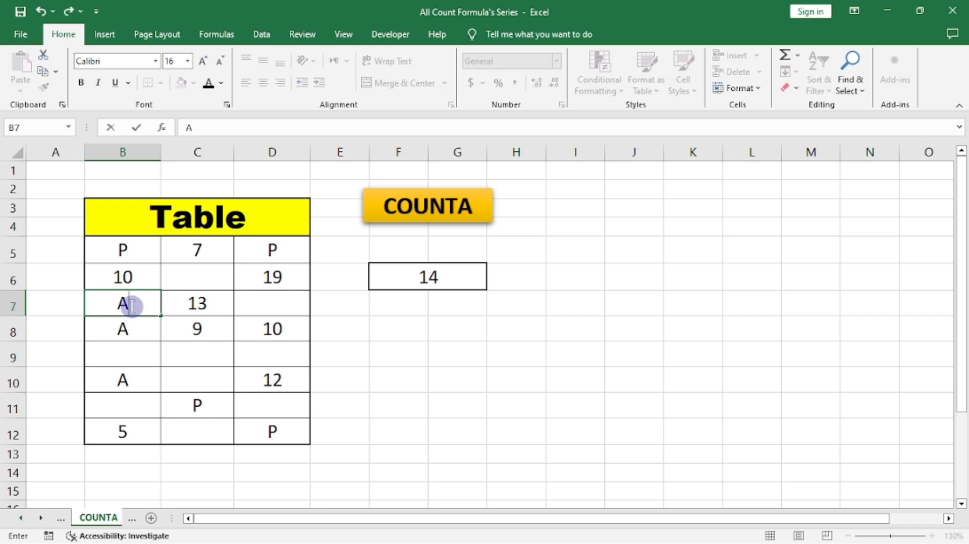
{"action": "left_click", "coordinate": [353, 326]}
{"action": "left_click", "coordinate": [438, 287]}
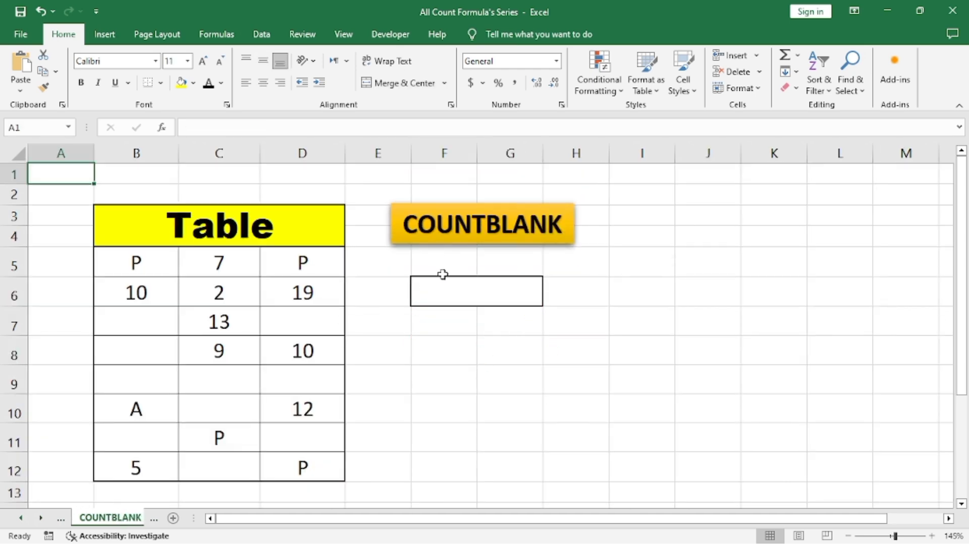
Step: On the COUNTBLANK sheet, enter =COUNTBLANK(B5:D12) in cell F6 to count the table's empty cells
{"action": "left_click", "coordinate": [456, 294]}
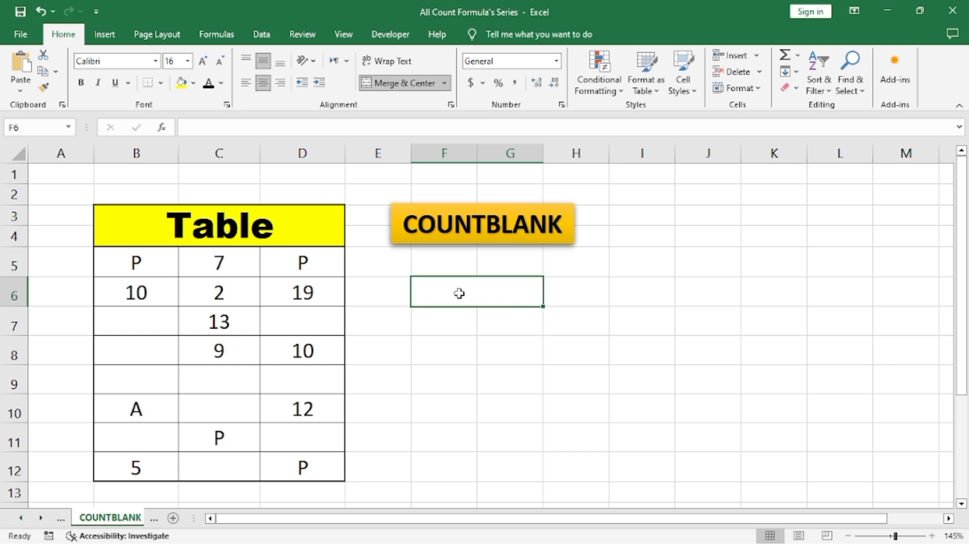
{"action": "type", "text": "=countb"}
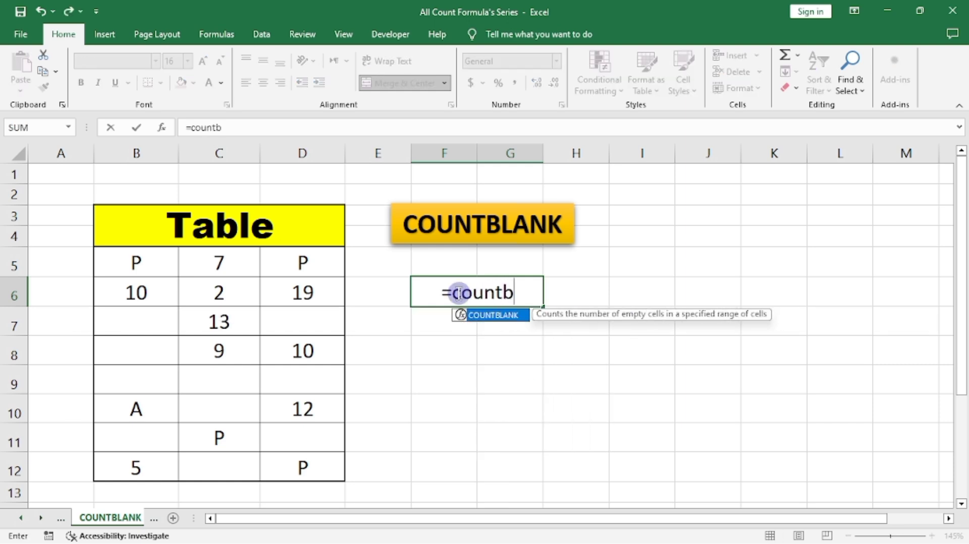
{"action": "key", "text": "Tab"}
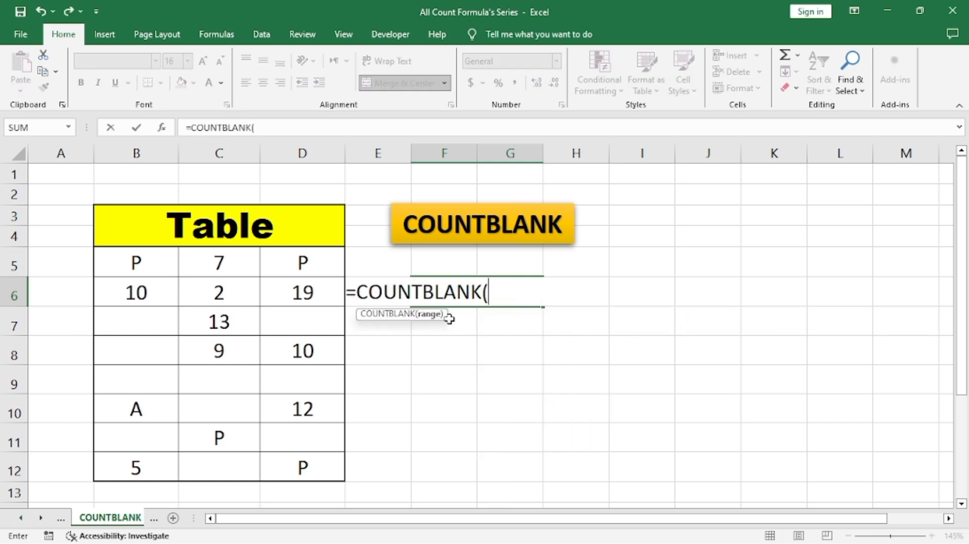
{"action": "left_click", "coordinate": [426, 316]}
{"action": "left_click_drag", "start_coordinate": [162, 260], "coordinate": [318, 455]}
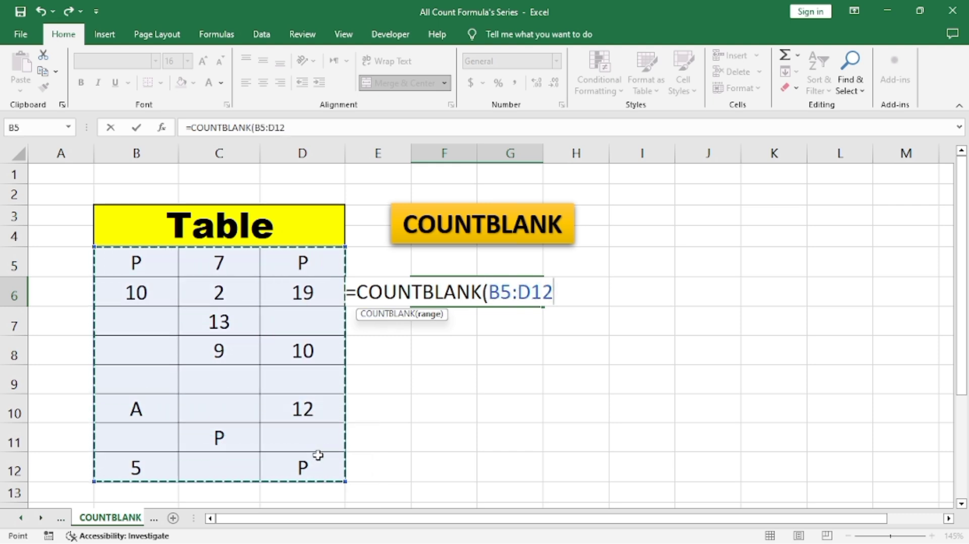
{"action": "type", "text": ")"}
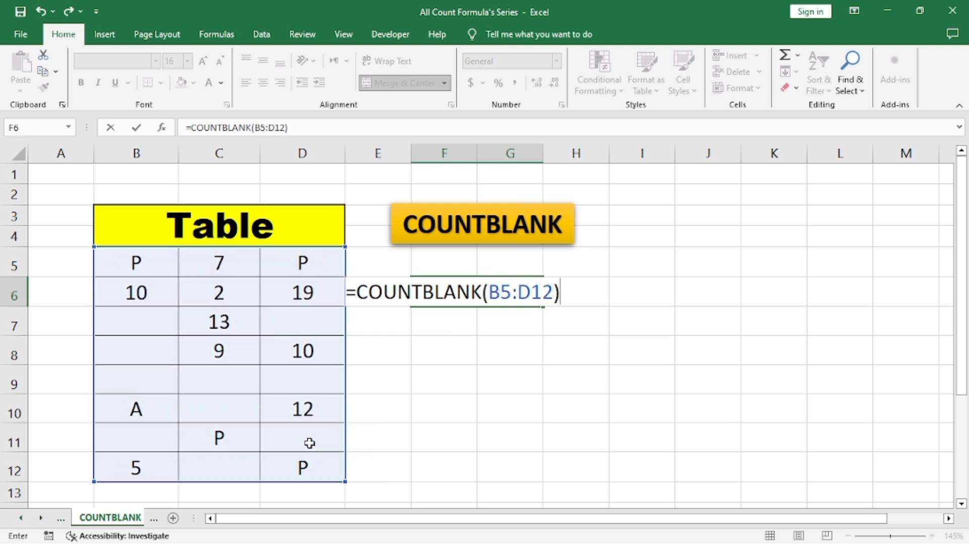
{"action": "key", "text": "Return"}
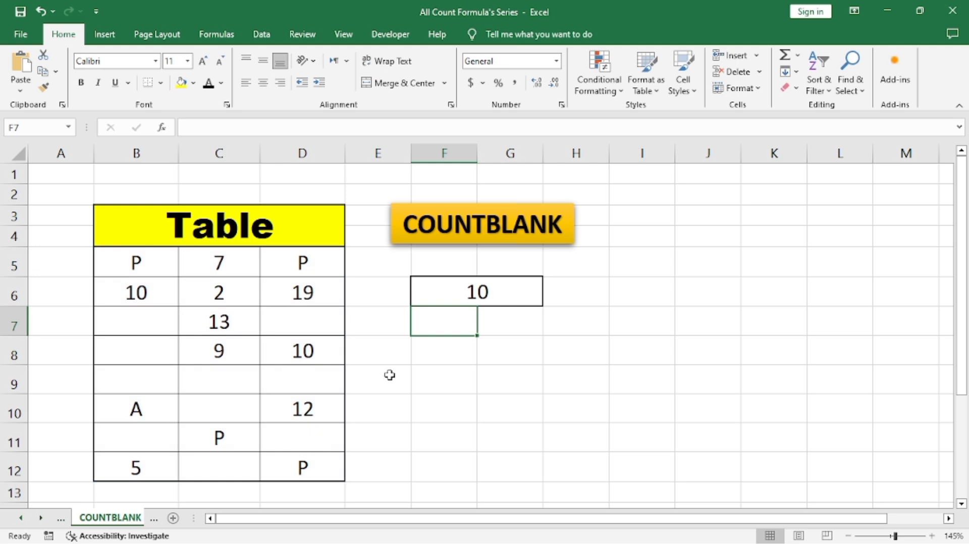
{"action": "left_click", "coordinate": [462, 293]}
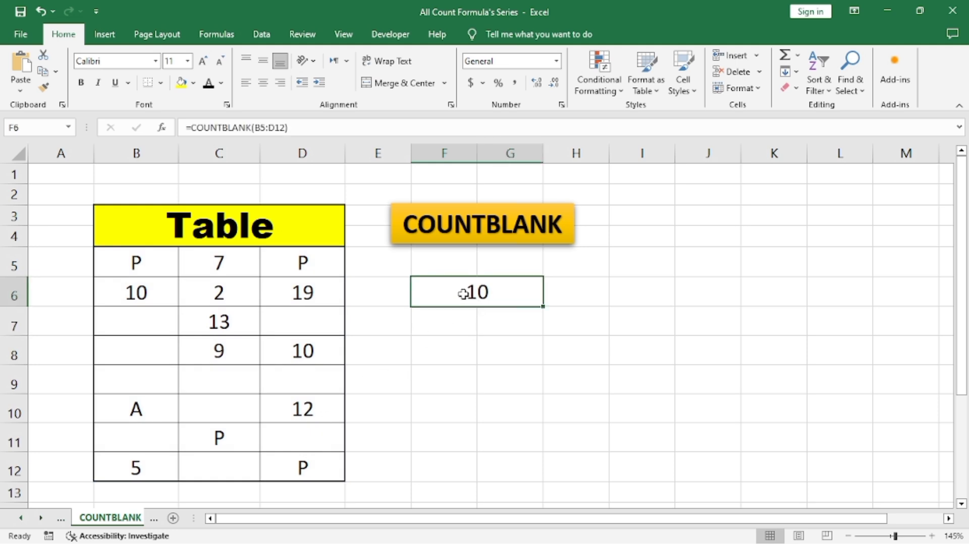
Step: Enter "z" in the empty cell B7 to test the COUNTBLANK formula
{"action": "left_click", "coordinate": [138, 293]}
{"action": "left_click", "coordinate": [145, 331]}
{"action": "type", "text": "z"}
{"action": "left_click", "coordinate": [389, 353]}
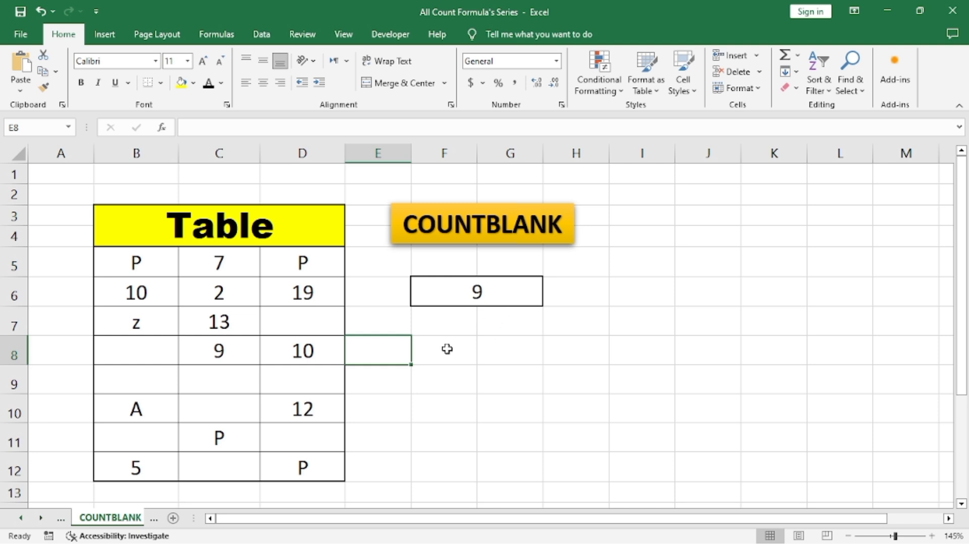
{"action": "left_click", "coordinate": [369, 326]}
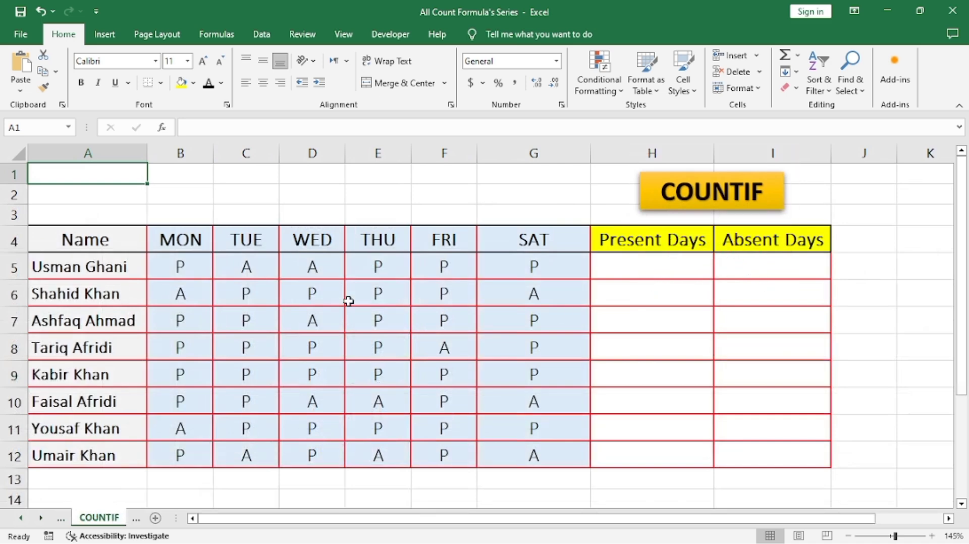
Step: On the COUNTIF sheet, enter =COUNTIF(B5:G5,"P") in cell H5 and fill it down to H12 for the Present Days
{"action": "left_click", "coordinate": [642, 258]}
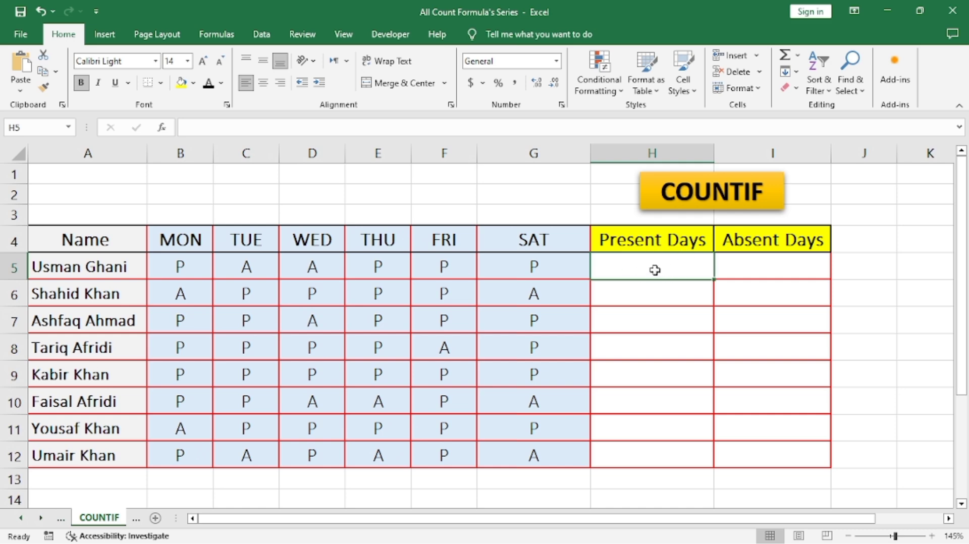
{"action": "left_click", "coordinate": [757, 265]}
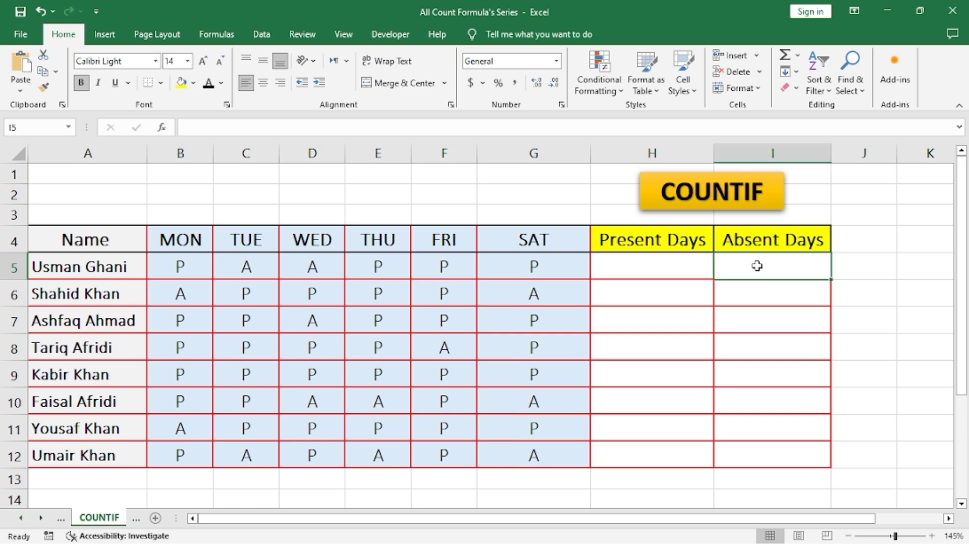
{"action": "left_click", "coordinate": [650, 261]}
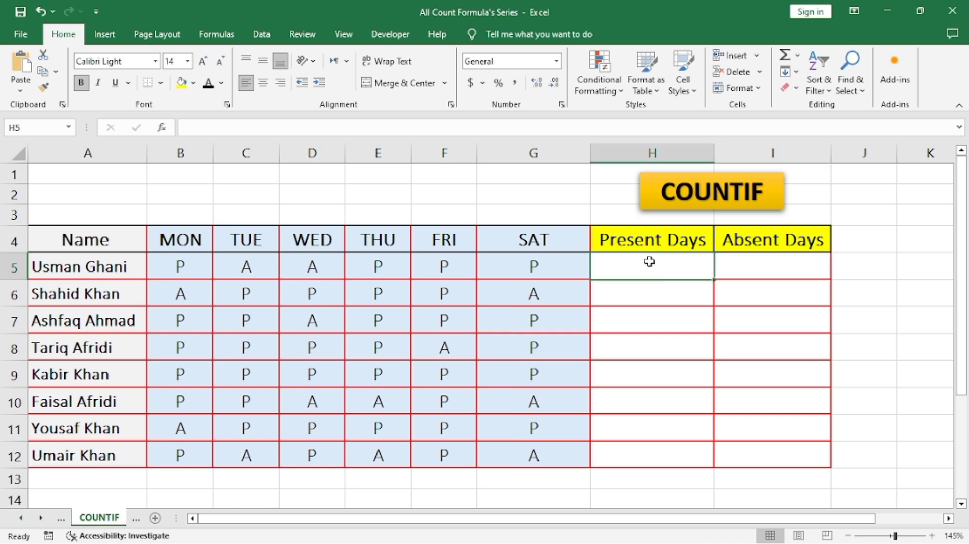
{"action": "type", "text": "=c"}
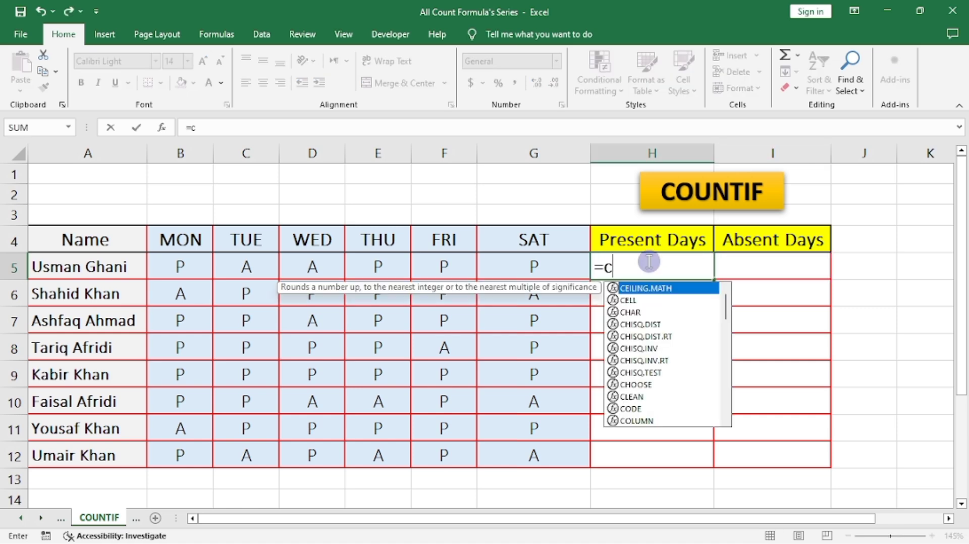
{"action": "type", "text": "ouni"}
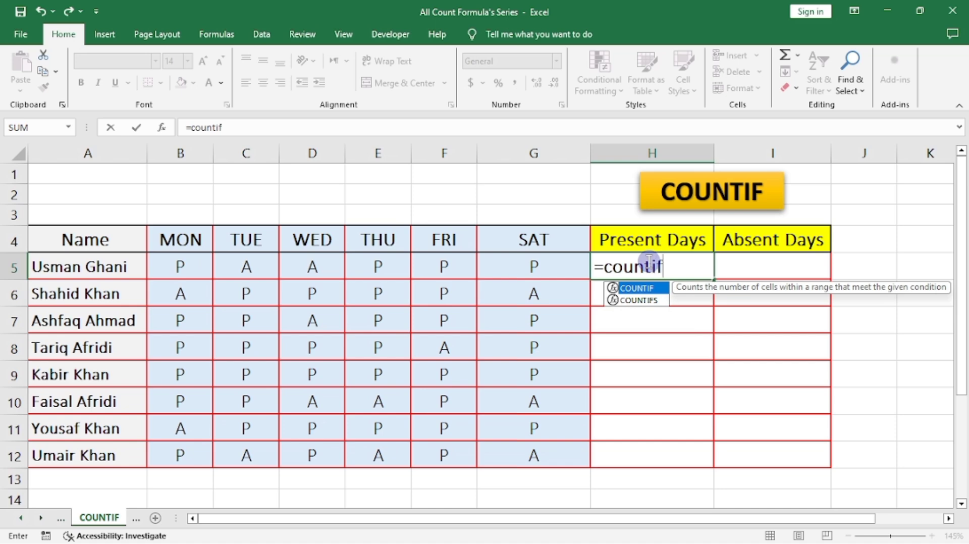
{"action": "type", "text": "f"}
{"action": "key", "text": "Tab"}
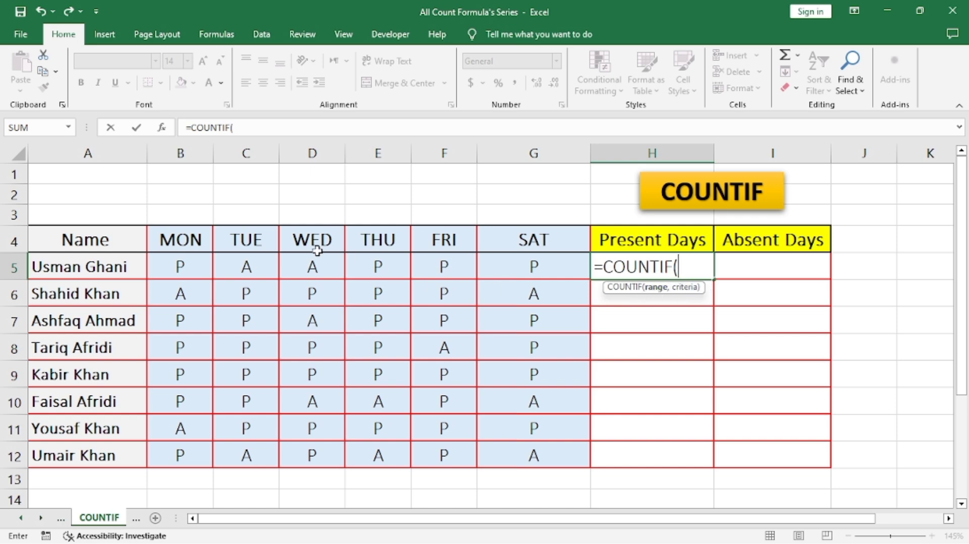
{"action": "left_click_drag", "start_coordinate": [189, 271], "coordinate": [499, 269]}
{"action": "type", "text": ","}
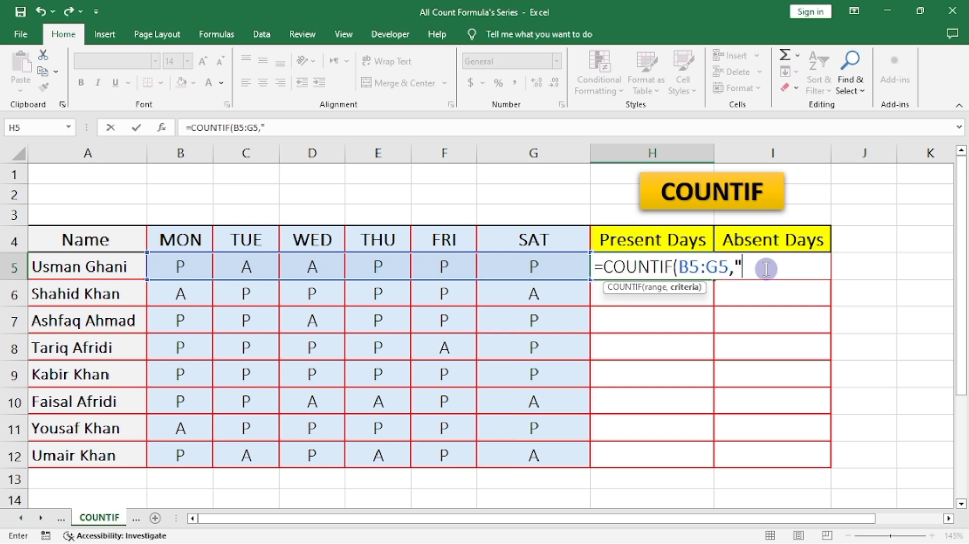
{"action": "type", "text": "P\")"}
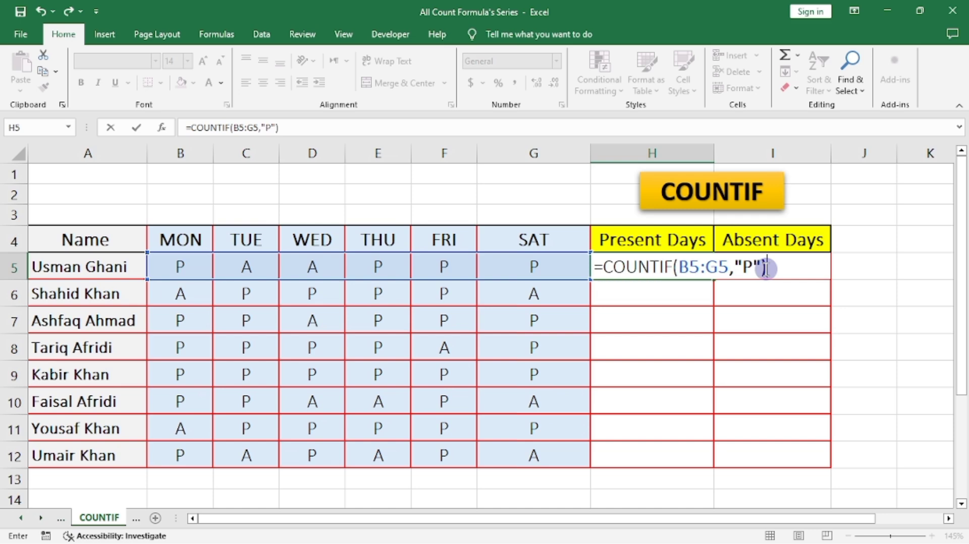
{"action": "key", "text": "Return"}
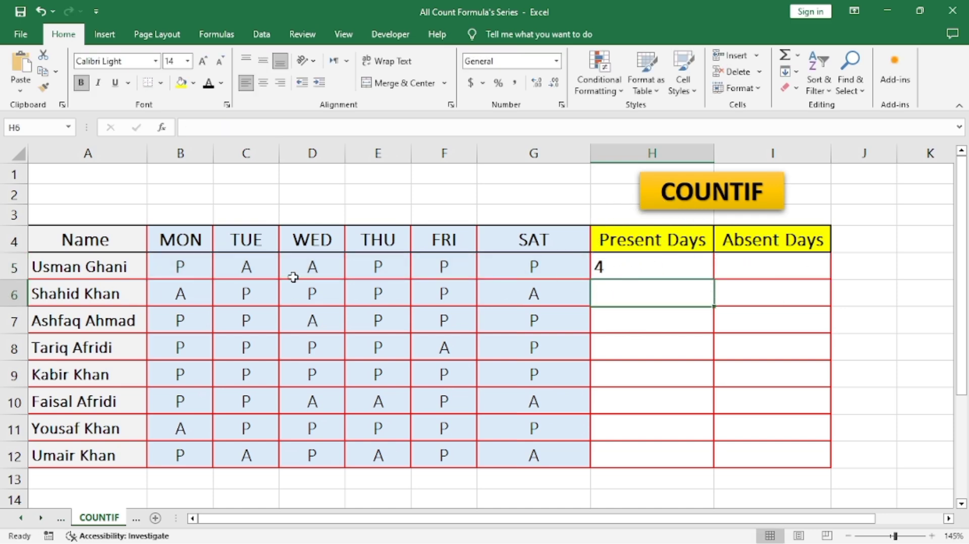
{"action": "left_click", "coordinate": [696, 272]}
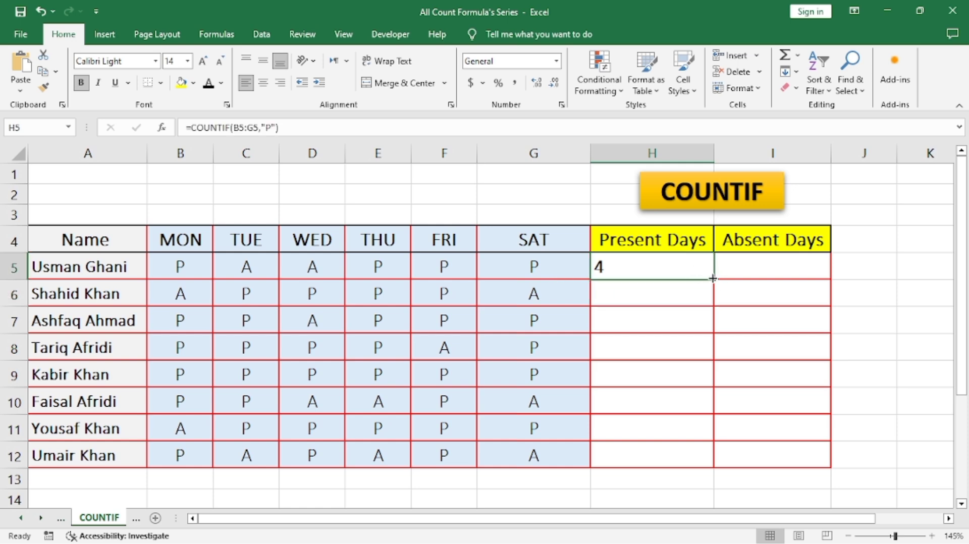
{"action": "left_click_drag", "start_coordinate": [713, 278], "coordinate": [713, 465]}
Step: Enter =COUNTIF(B5:G5,"A") in cell I5 and fill it down to I12 for the Absent Days
{"action": "left_click", "coordinate": [781, 268]}
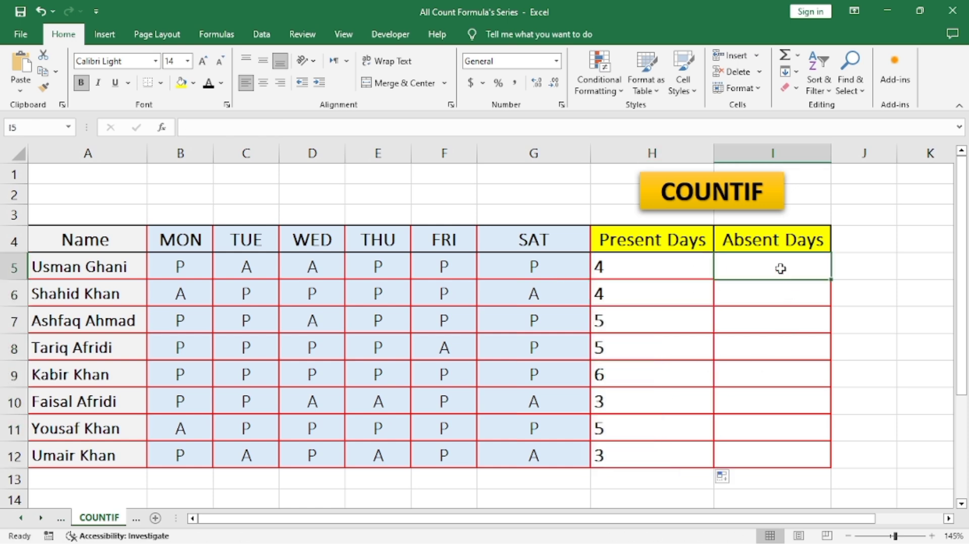
{"action": "type", "text": "="}
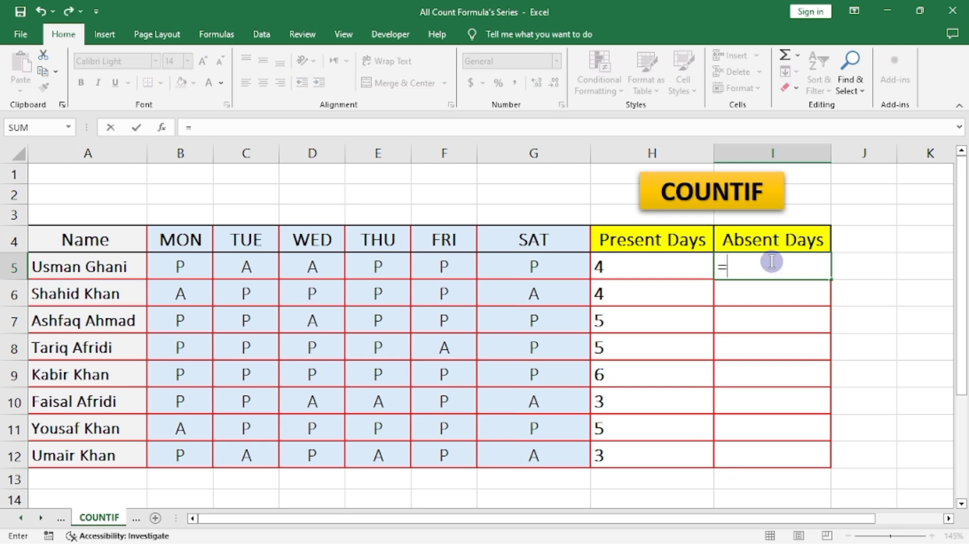
{"action": "type", "text": "countif"}
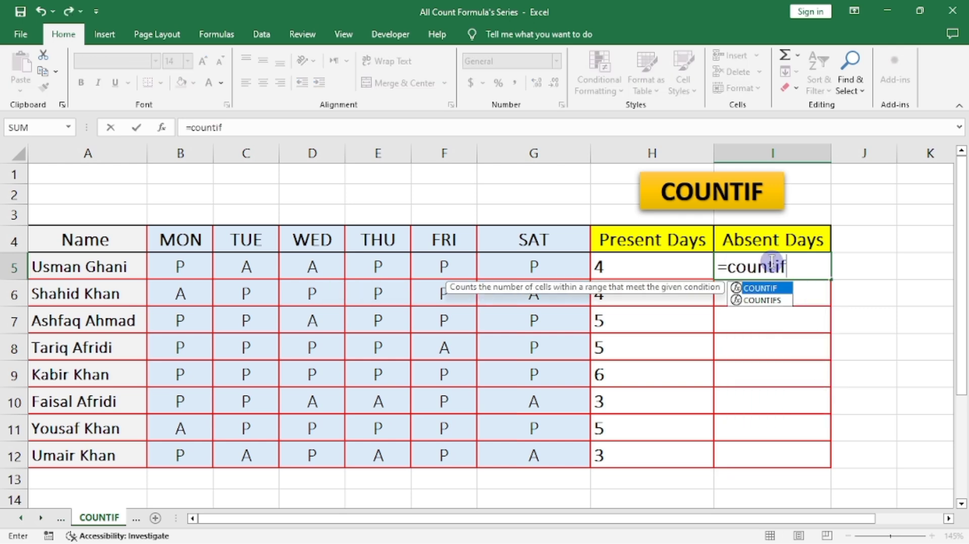
{"action": "key", "text": "Tab"}
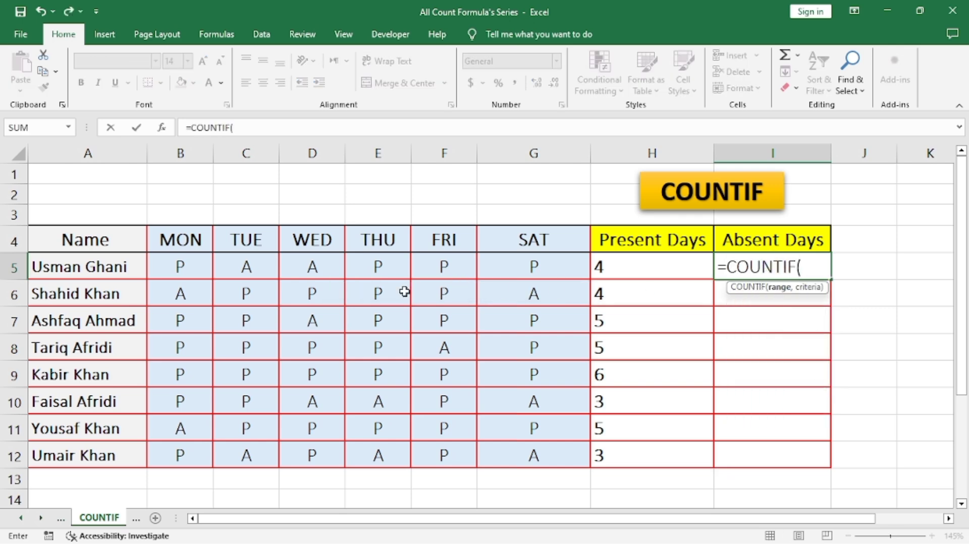
{"action": "left_click_drag", "start_coordinate": [201, 261], "coordinate": [535, 267]}
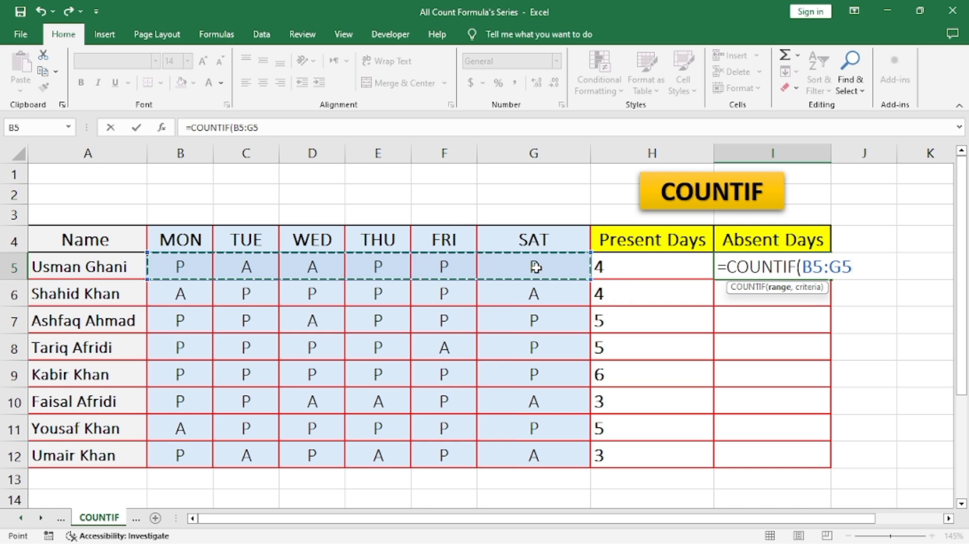
{"action": "type", "text": ",\""}
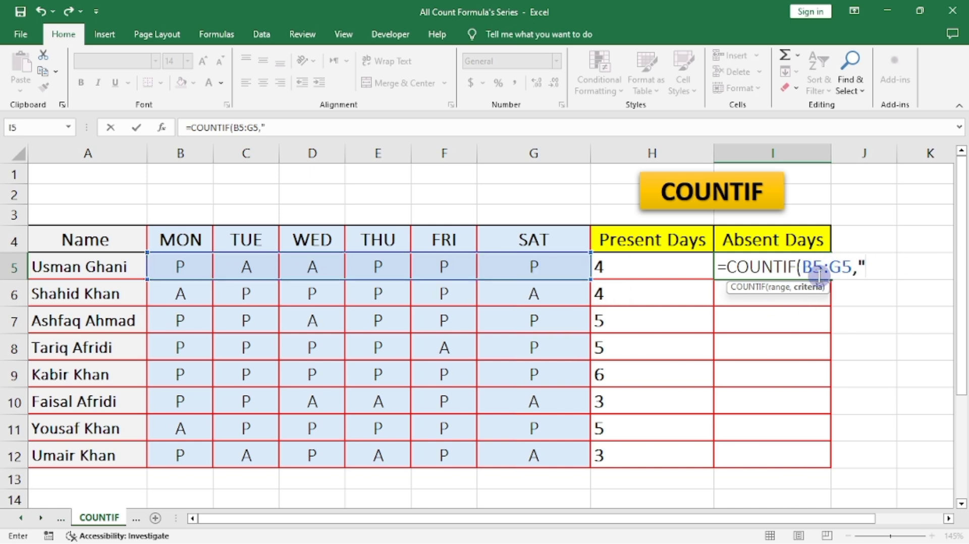
{"action": "type", "text": "A"}
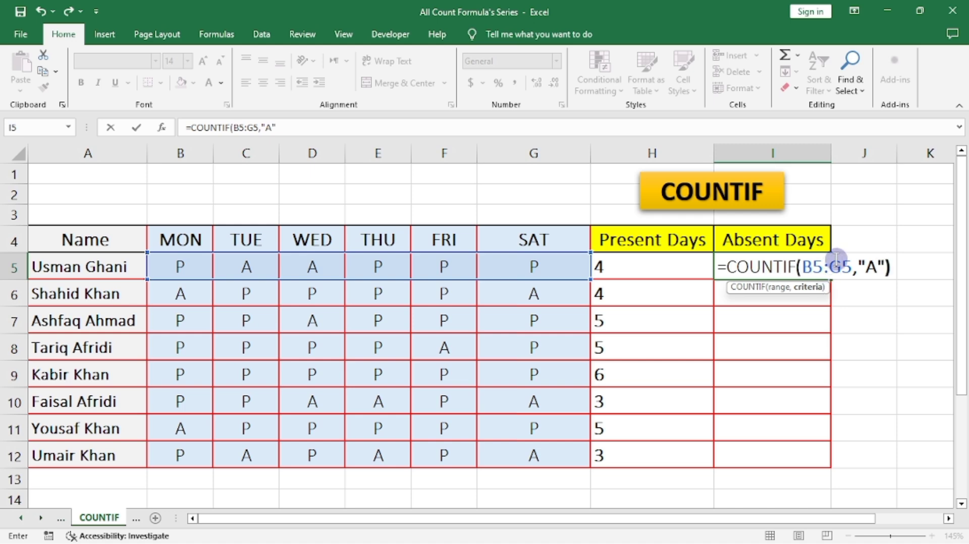
{"action": "type", "text": ")"}
{"action": "key", "text": "Return"}
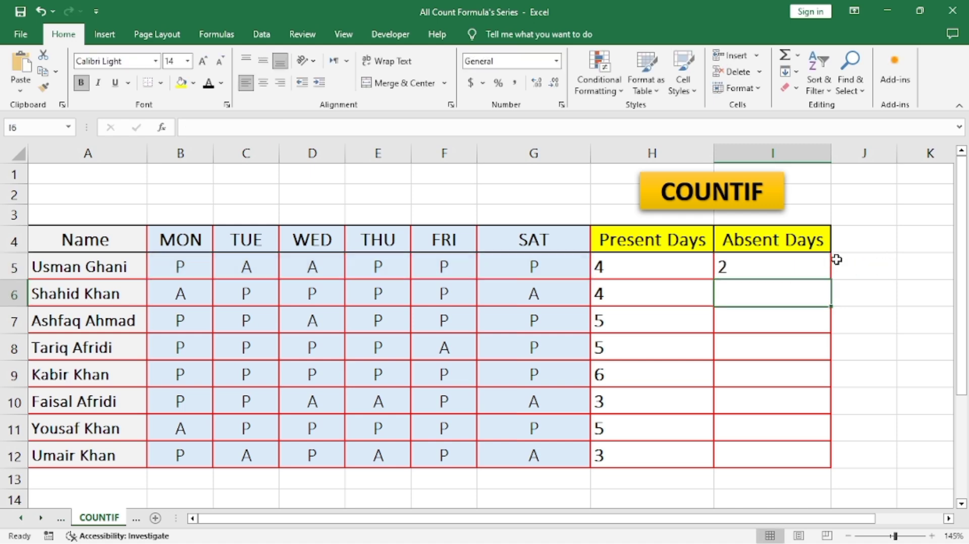
{"action": "left_click", "coordinate": [758, 273]}
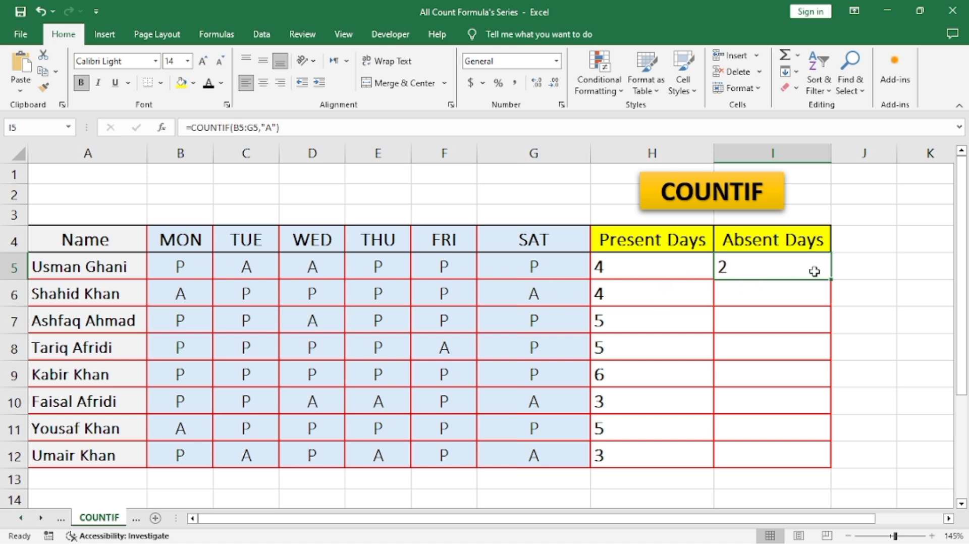
{"action": "left_click_drag", "start_coordinate": [830, 279], "coordinate": [825, 458]}
{"action": "left_click", "coordinate": [753, 305]}
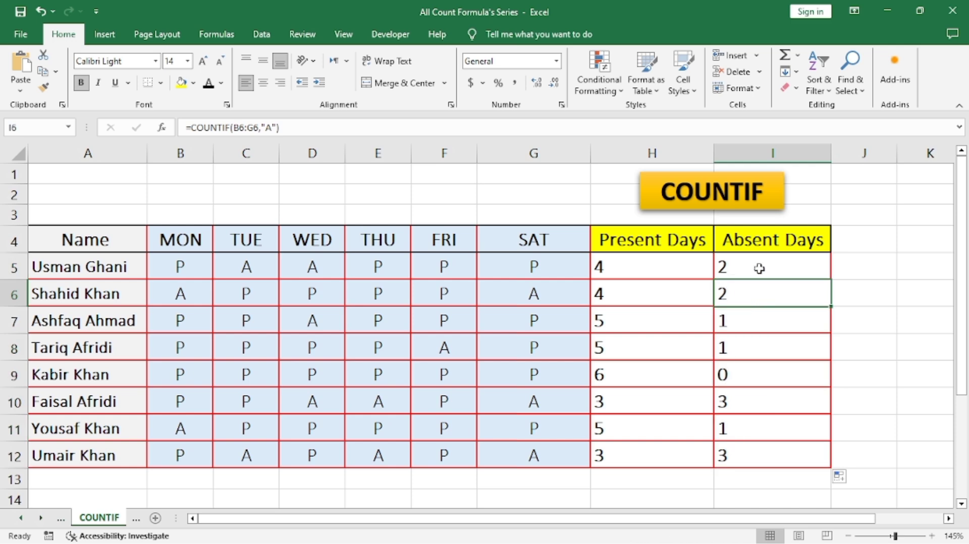
Step: Center the Present Days and Absent Days results in H5:I12 horizontally
{"action": "left_click_drag", "start_coordinate": [616, 273], "coordinate": [756, 443]}
{"action": "left_click", "coordinate": [263, 89]}
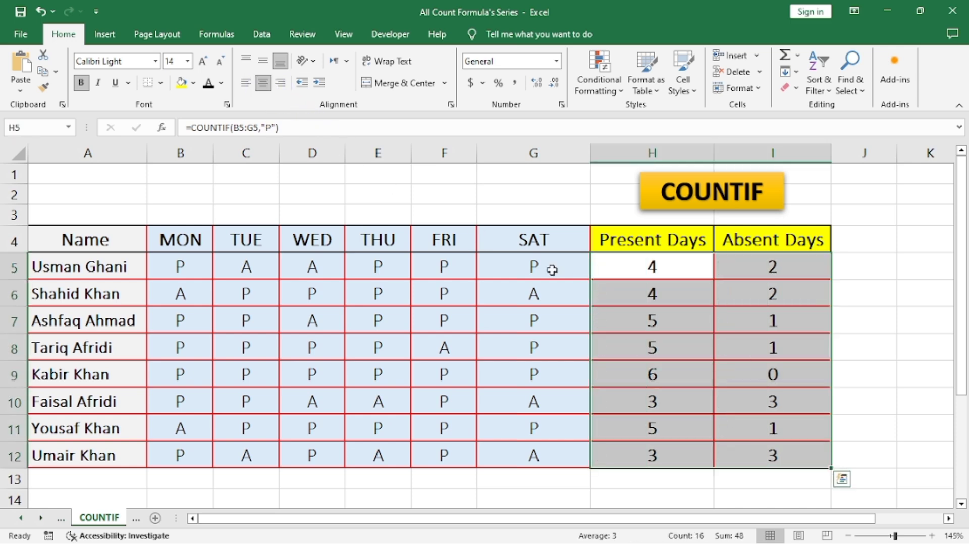
{"action": "left_click", "coordinate": [653, 315]}
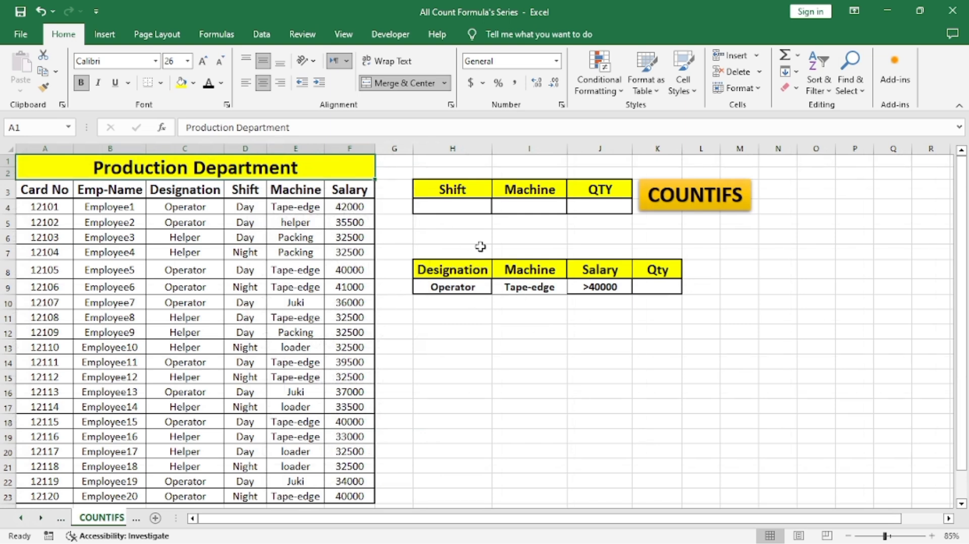
Step: On the COUNTIFS sheet, enter the criteria "Day" under Shift in H4 and "Tape-edge" under Machine in I4
{"action": "left_click", "coordinate": [399, 241]}
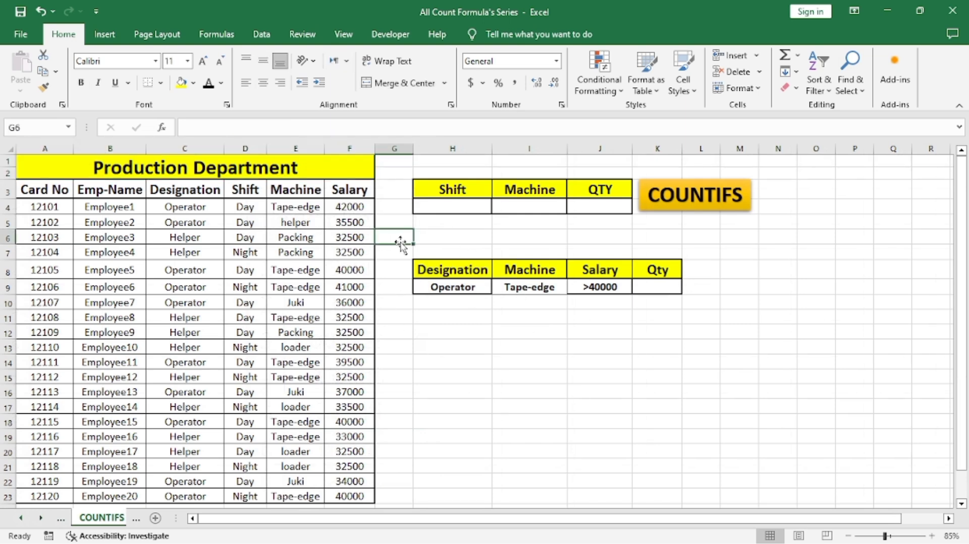
{"action": "left_click", "coordinate": [448, 202]}
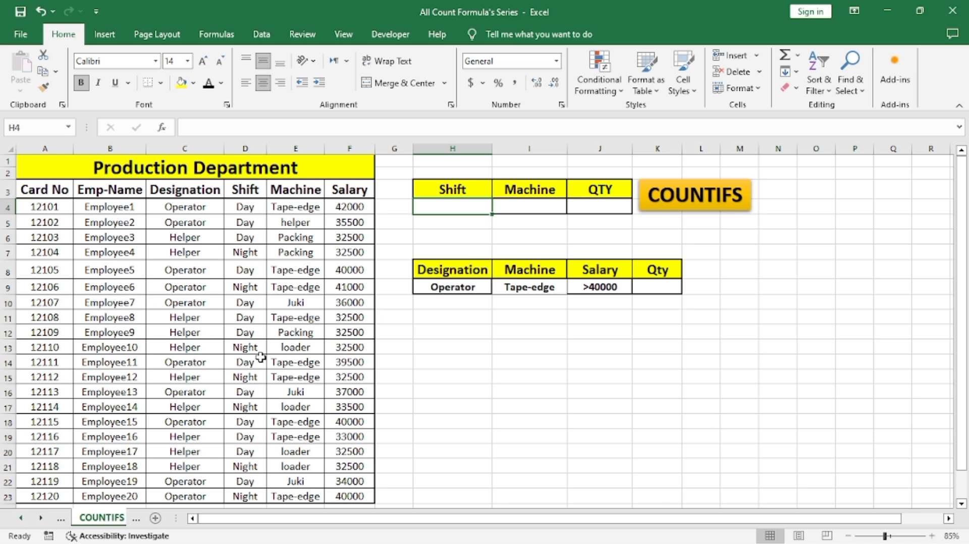
{"action": "left_click_drag", "start_coordinate": [244, 208], "coordinate": [245, 318]}
{"action": "left_click_drag", "start_coordinate": [282, 212], "coordinate": [295, 303]}
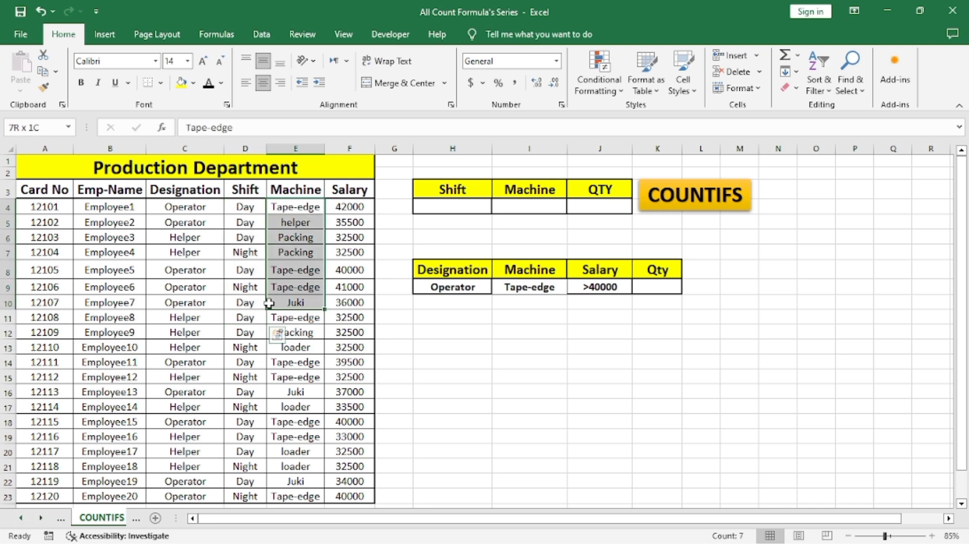
{"action": "left_click", "coordinate": [451, 208]}
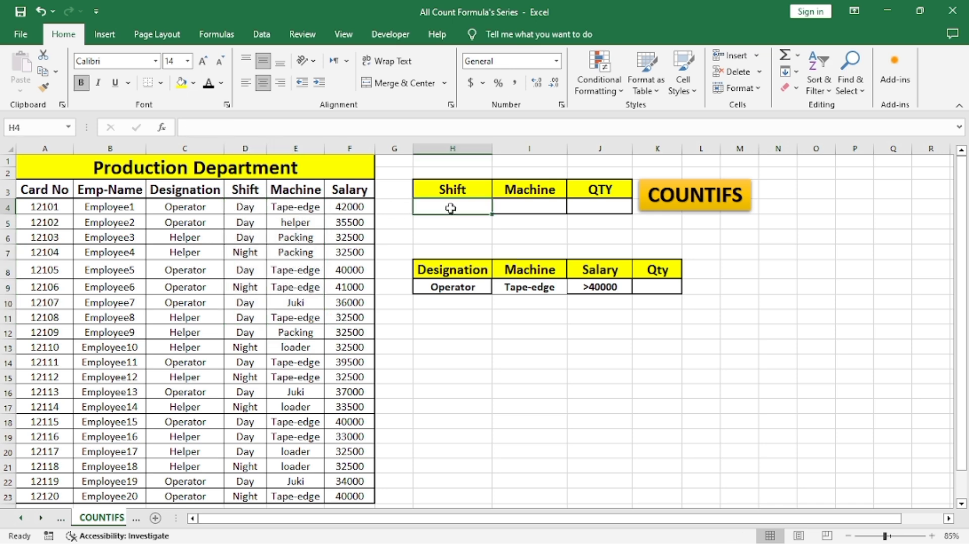
{"action": "type", "text": "Day"}
{"action": "key", "text": "Tab"}
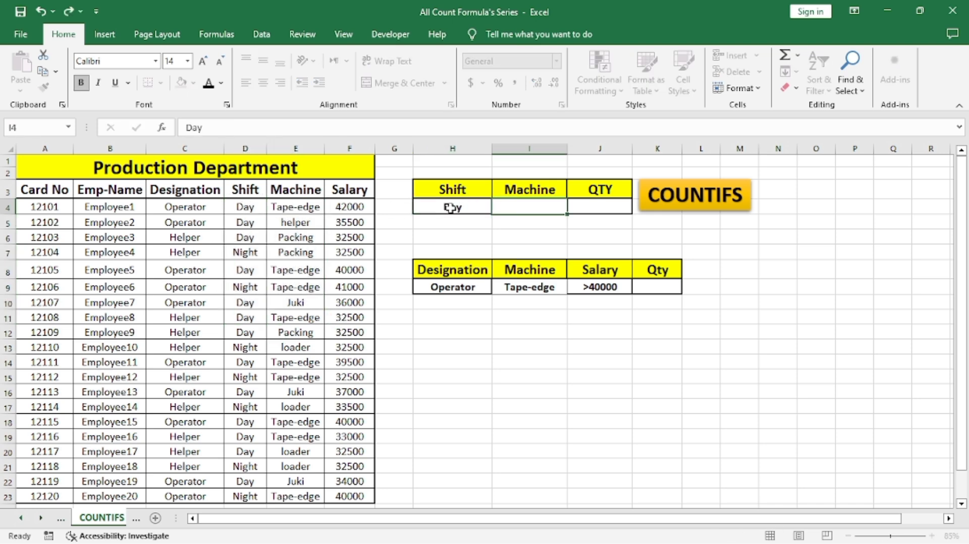
{"action": "type", "text": "Tape-edge"}
Step: Enter =COUNTIFS(D4:D23,H4,E4:E23,I4) in J4 to count employees matching the Shift and Machine criteria
{"action": "left_click", "coordinate": [608, 207]}
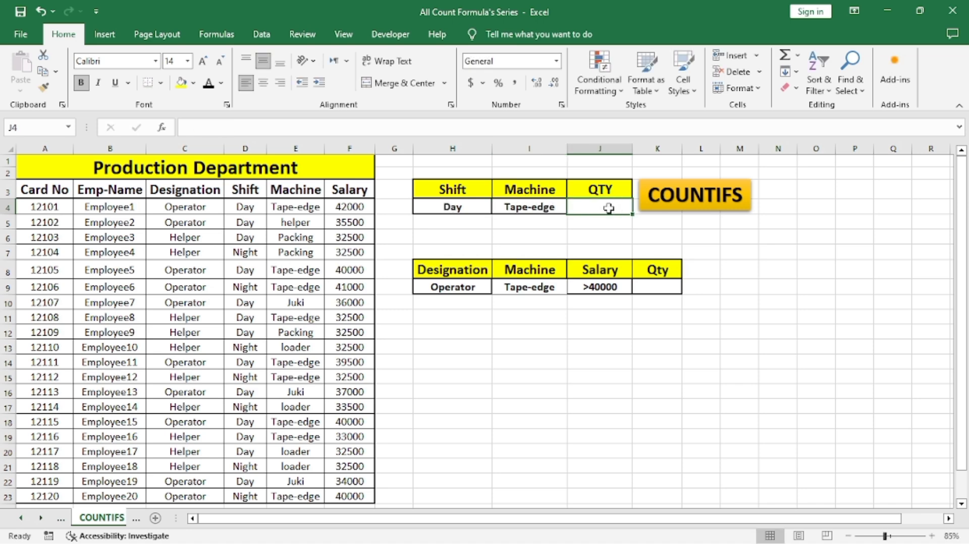
{"action": "type", "text": "=coun"}
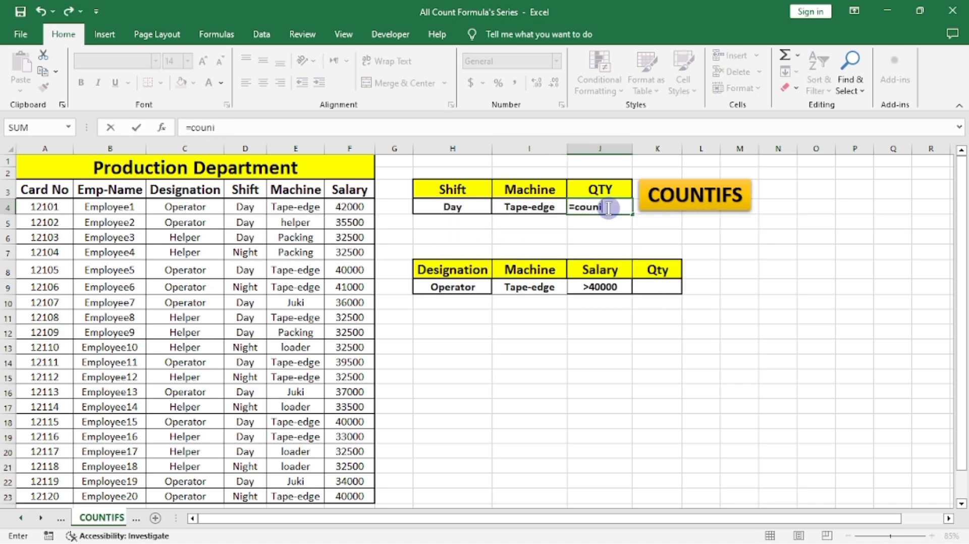
{"action": "type", "text": "tifs"}
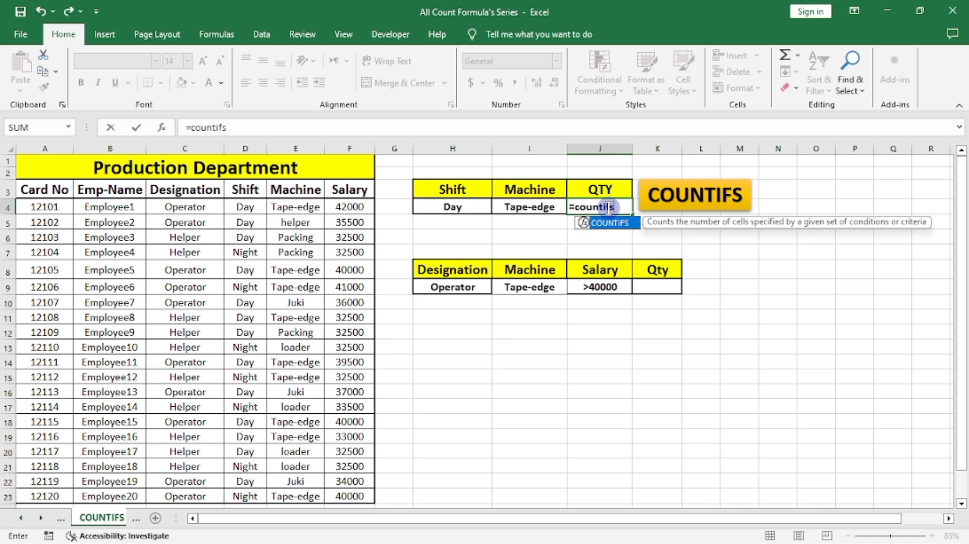
{"action": "key", "text": "Tab"}
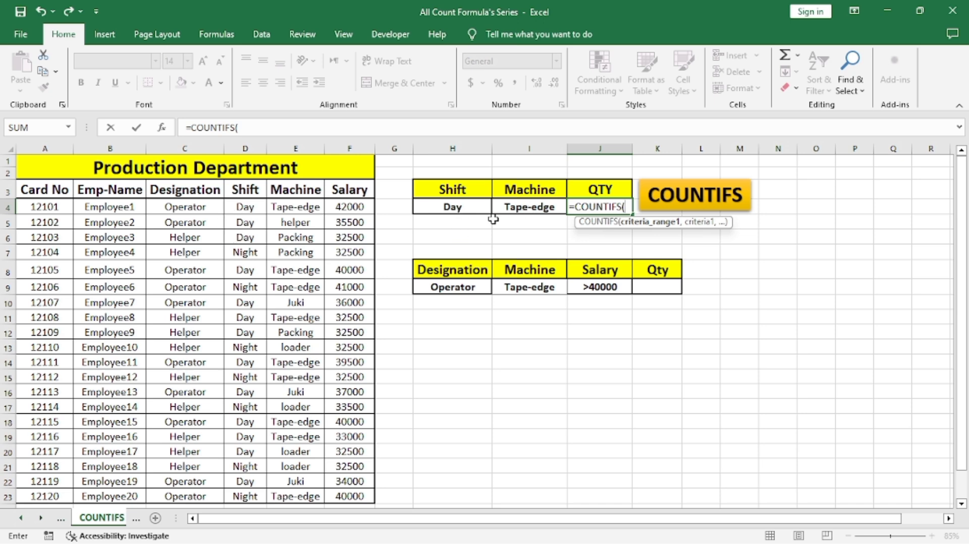
{"action": "left_click_drag", "start_coordinate": [244, 207], "coordinate": [248, 499]}
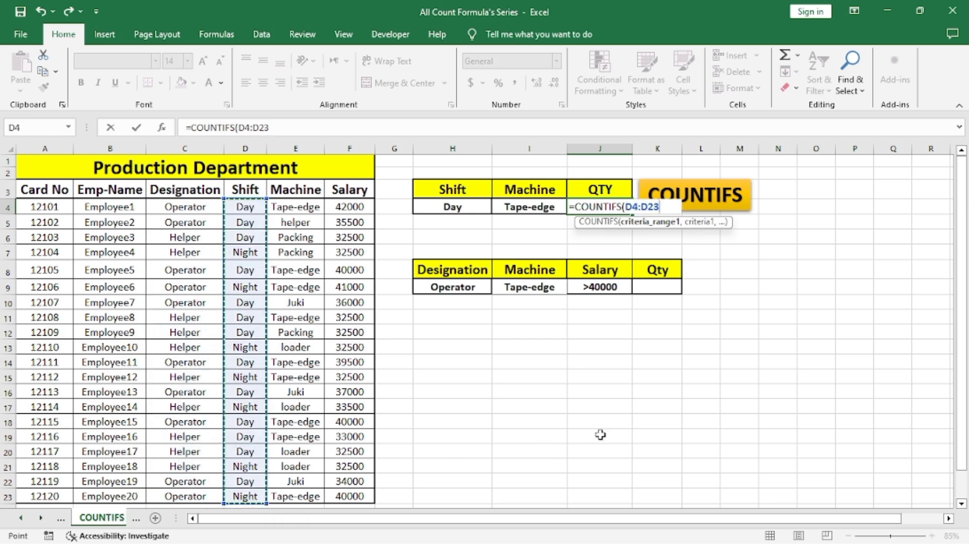
{"action": "type", "text": ","}
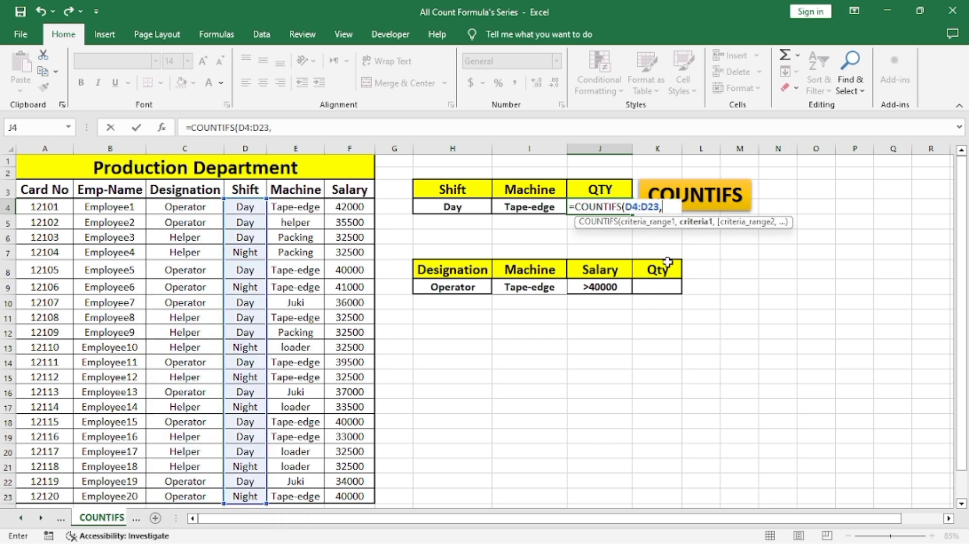
{"action": "left_click", "coordinate": [454, 214]}
{"action": "type", "text": ","}
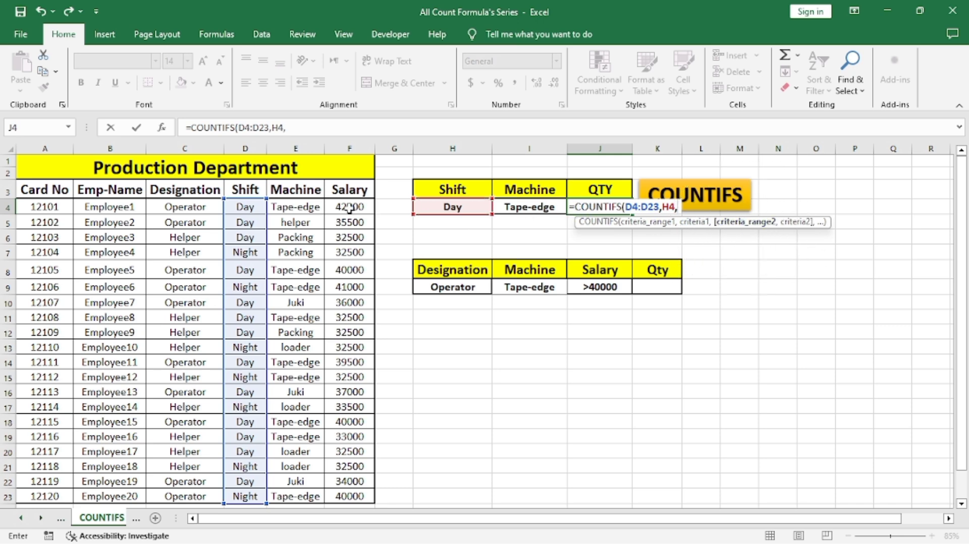
{"action": "left_click_drag", "start_coordinate": [305, 216], "coordinate": [295, 496]}
{"action": "type", "text": ","}
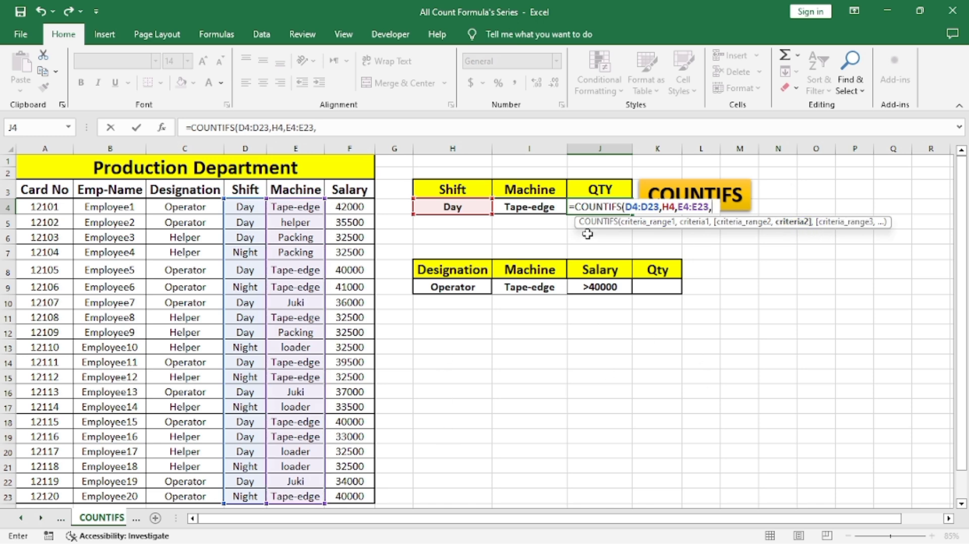
{"action": "left_click", "coordinate": [528, 211]}
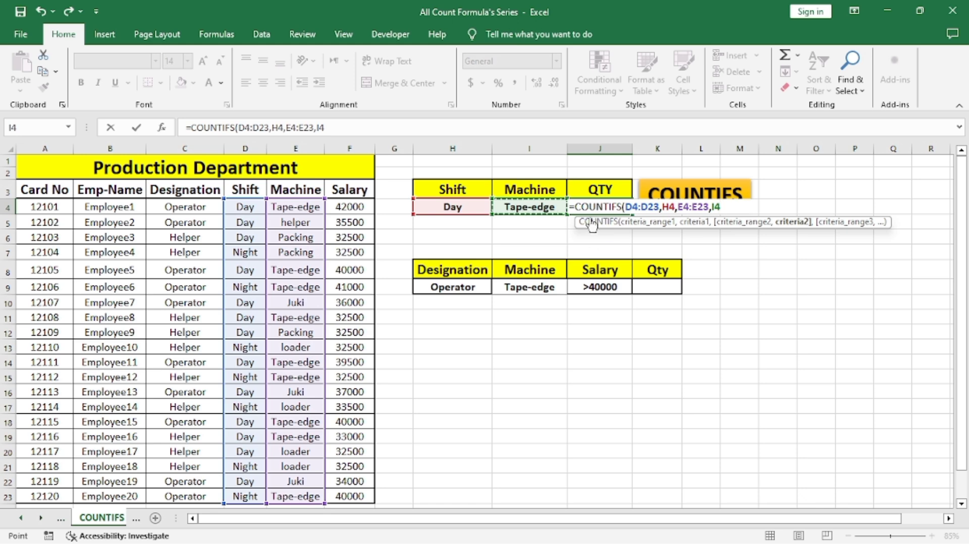
{"action": "type", "text": ")"}
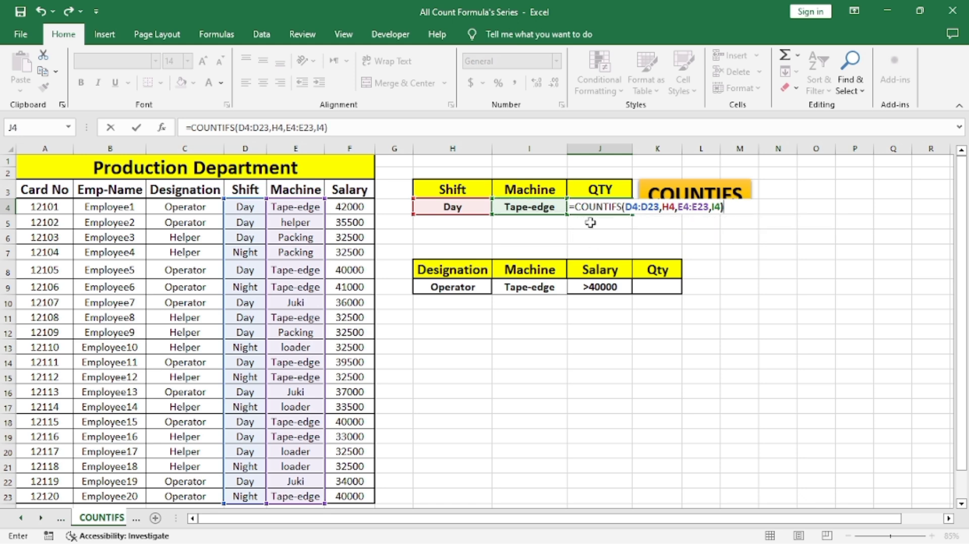
{"action": "key", "text": "Return"}
{"action": "left_click", "coordinate": [602, 207]}
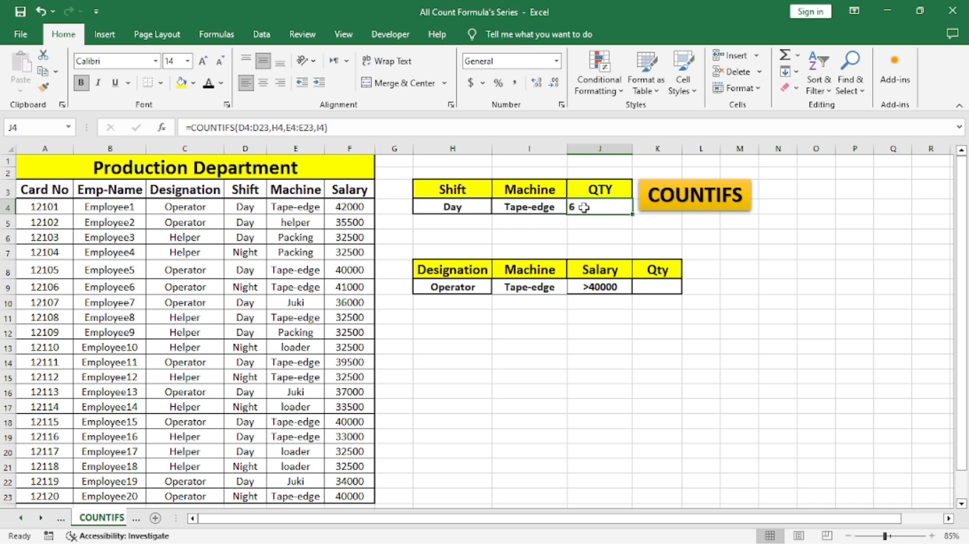
Step: Change the Shift criterion in H4 to "Night" and check the QTY result in J4
{"action": "left_click", "coordinate": [459, 211]}
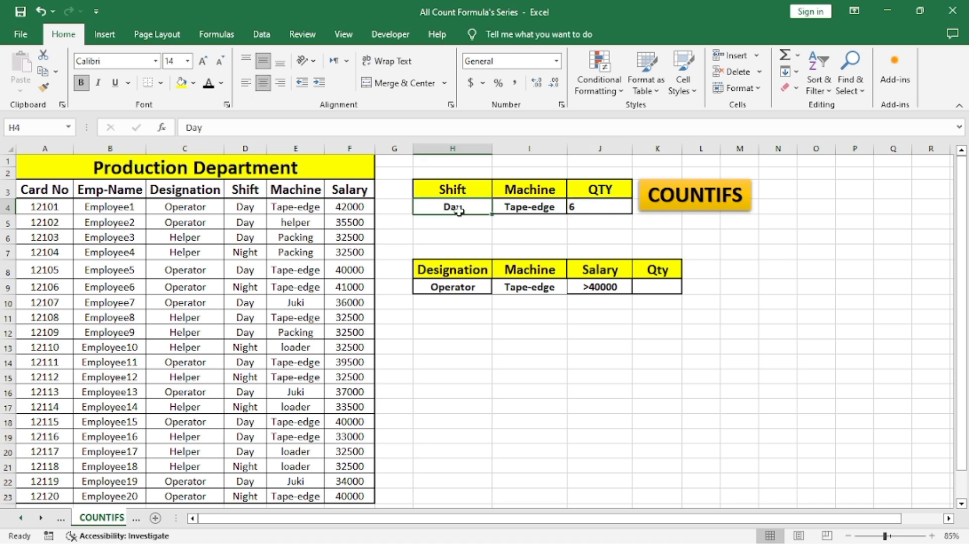
{"action": "left_click", "coordinate": [458, 211]}
{"action": "type", "text": "Night"}
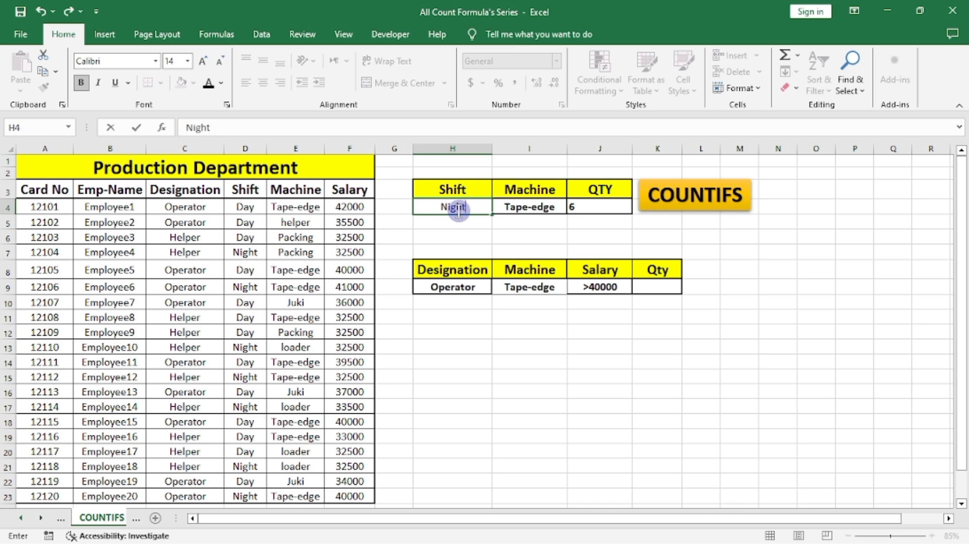
{"action": "key", "text": "Return"}
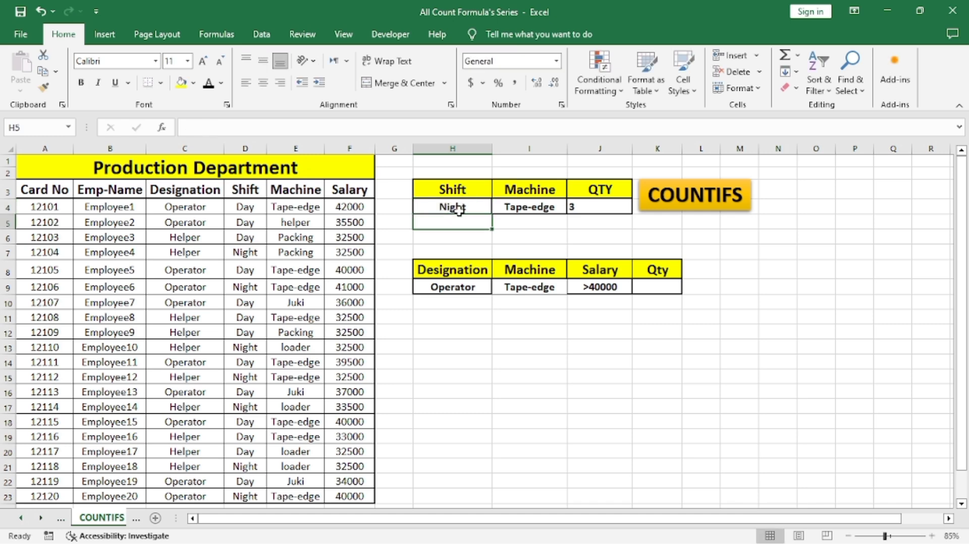
{"action": "left_click", "coordinate": [571, 209]}
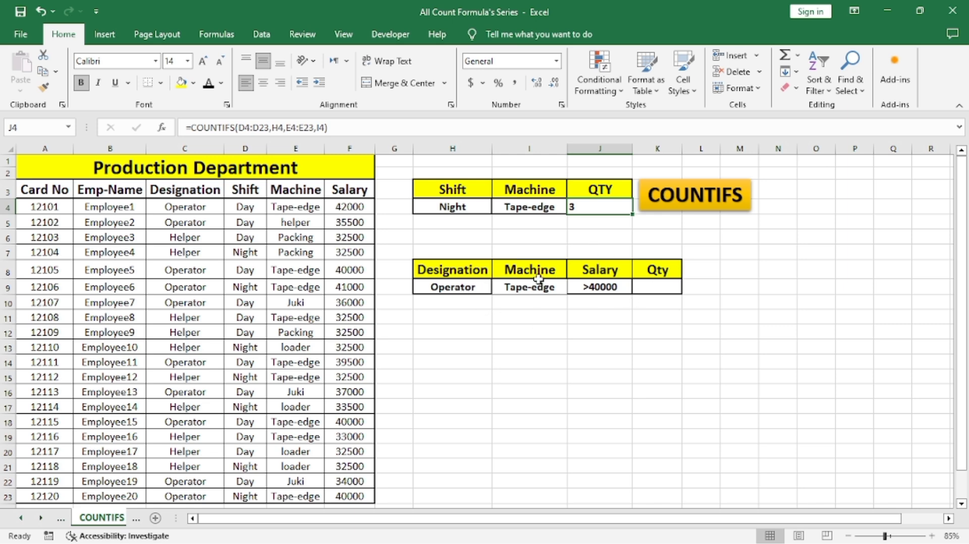
{"action": "left_click", "coordinate": [644, 285]}
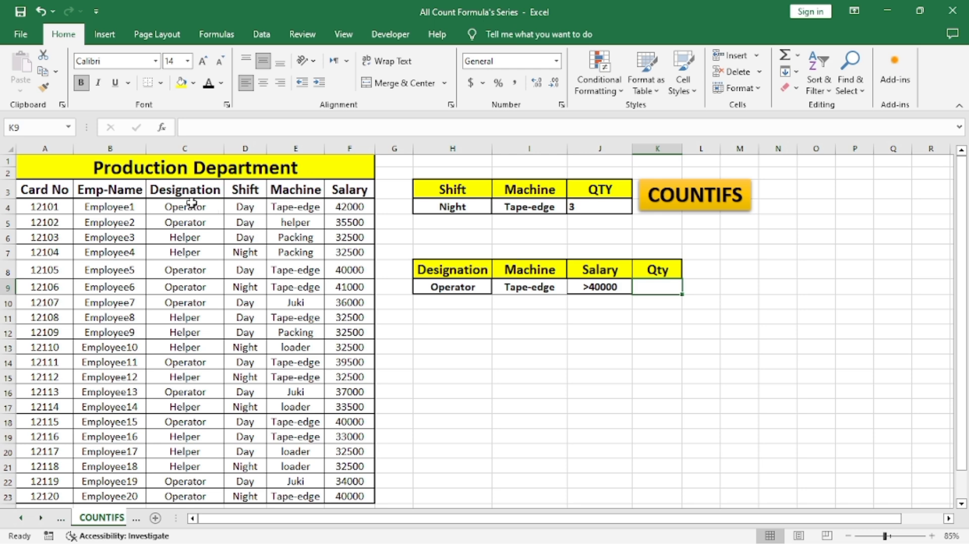
{"action": "left_click_drag", "start_coordinate": [188, 206], "coordinate": [184, 317]}
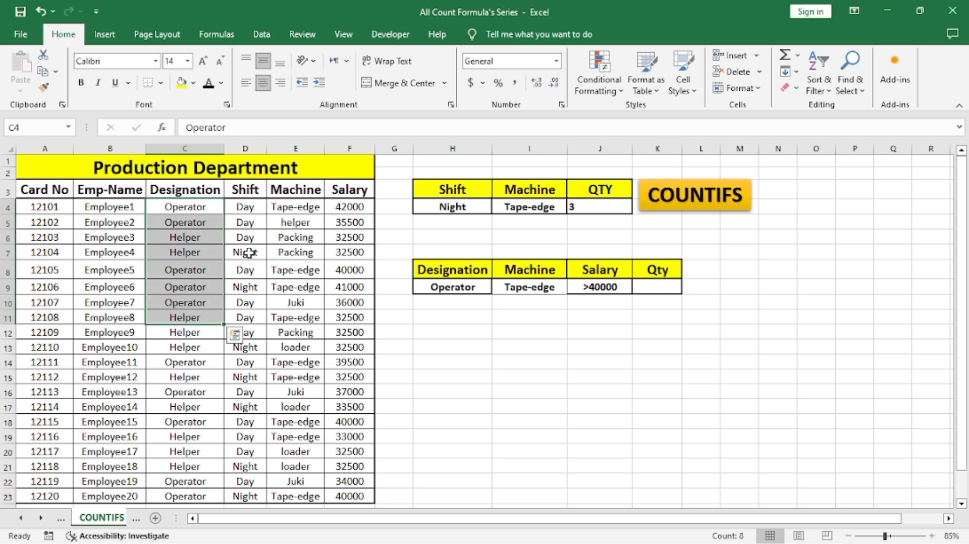
{"action": "left_click_drag", "start_coordinate": [295, 206], "coordinate": [293, 303]}
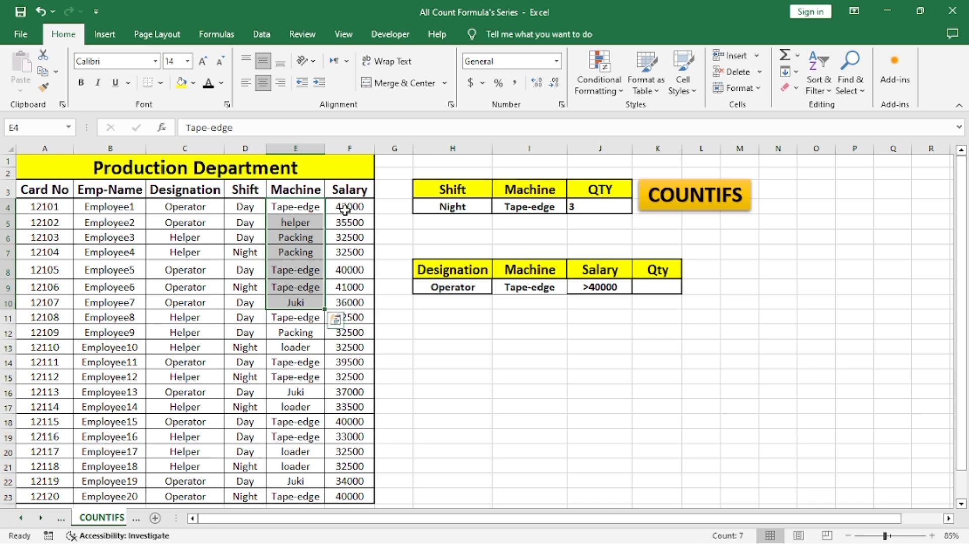
{"action": "left_click_drag", "start_coordinate": [345, 210], "coordinate": [346, 305]}
{"action": "left_click", "coordinate": [348, 236]}
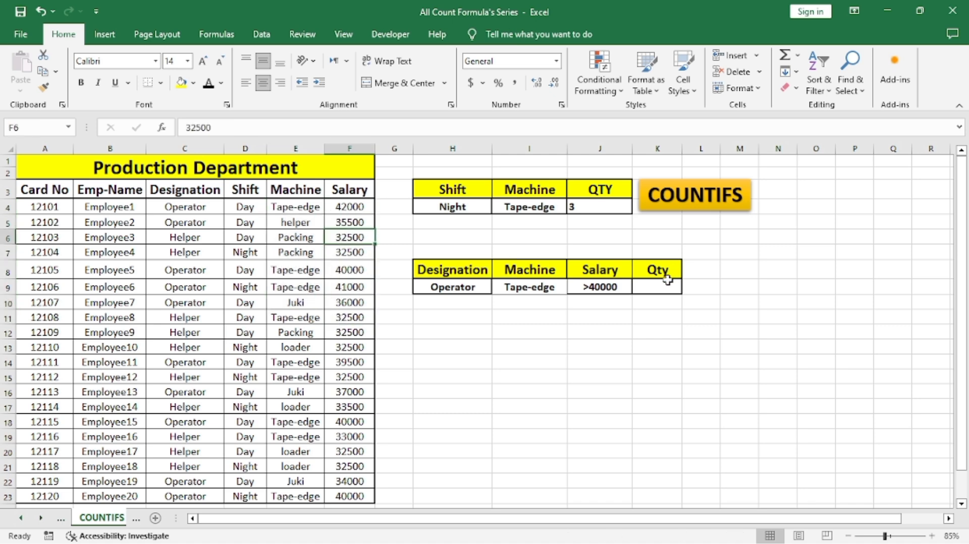
Step: Enter =COUNTIFS(C4:C23,H9,E4:E23,I9,F4:F23,J9) in K9 to count employees matching the Designation, Machine and Salary criteria
{"action": "left_click", "coordinate": [651, 286]}
{"action": "type", "text": "="}
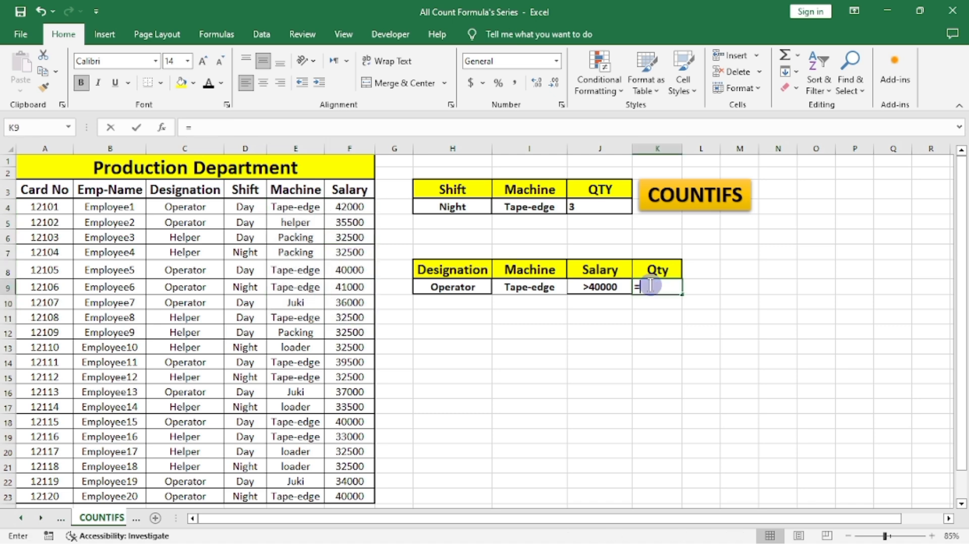
{"action": "type", "text": "coun"}
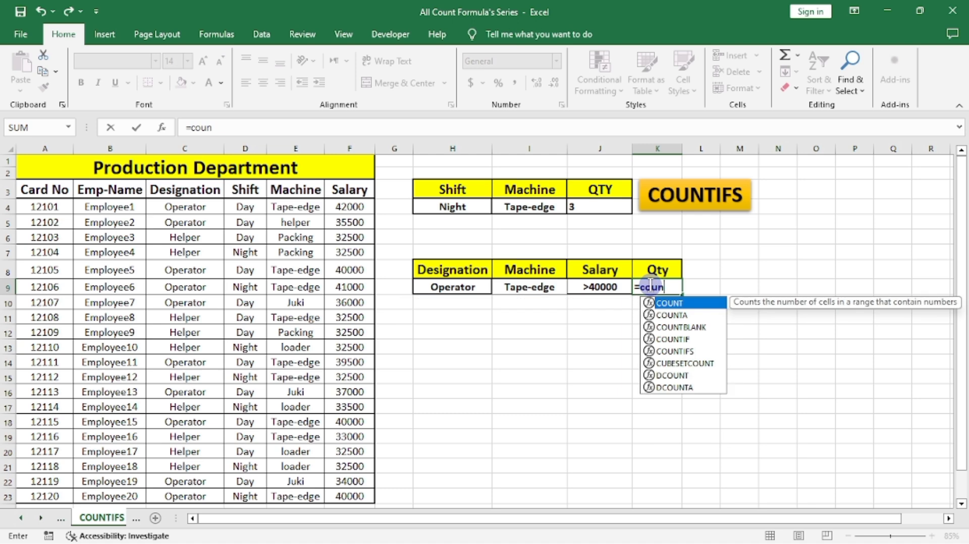
{"action": "type", "text": "tifs"}
{"action": "key", "text": "Tab"}
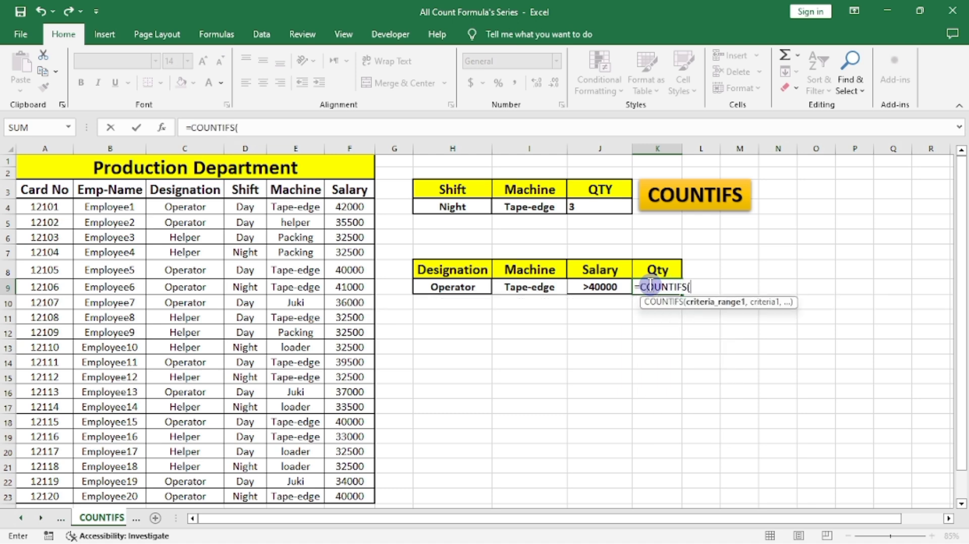
{"action": "left_click_drag", "start_coordinate": [186, 208], "coordinate": [181, 495]}
{"action": "type", "text": ","}
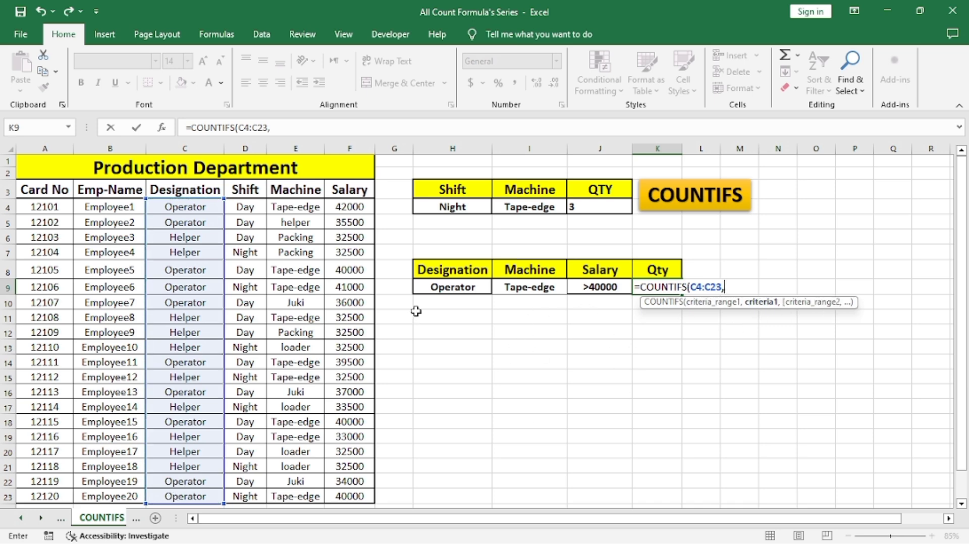
{"action": "left_click", "coordinate": [453, 287]}
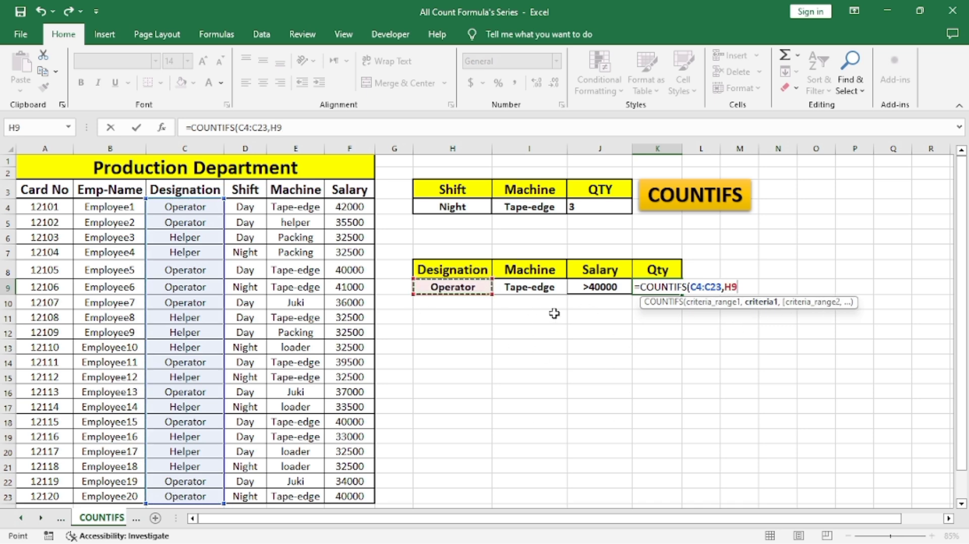
{"action": "type", "text": ","}
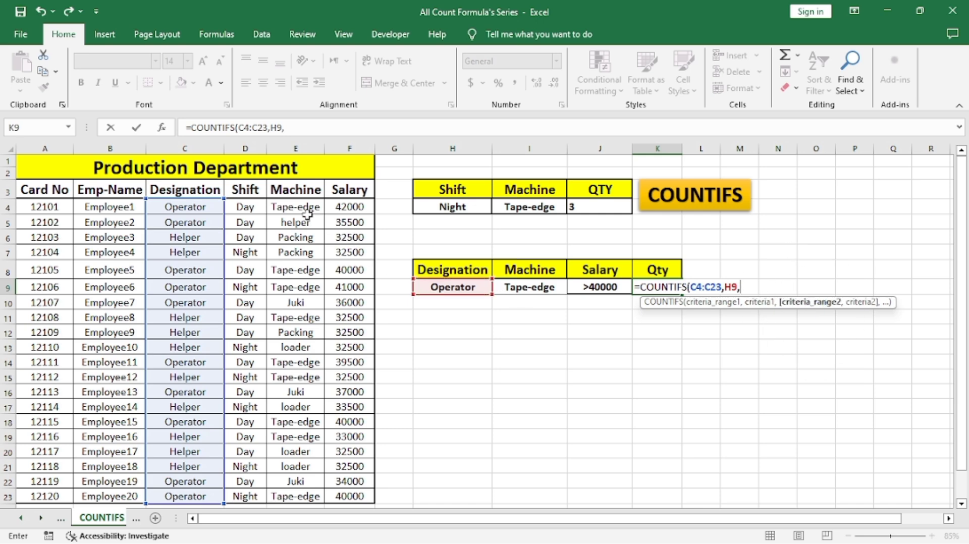
{"action": "left_click_drag", "start_coordinate": [306, 212], "coordinate": [314, 496]}
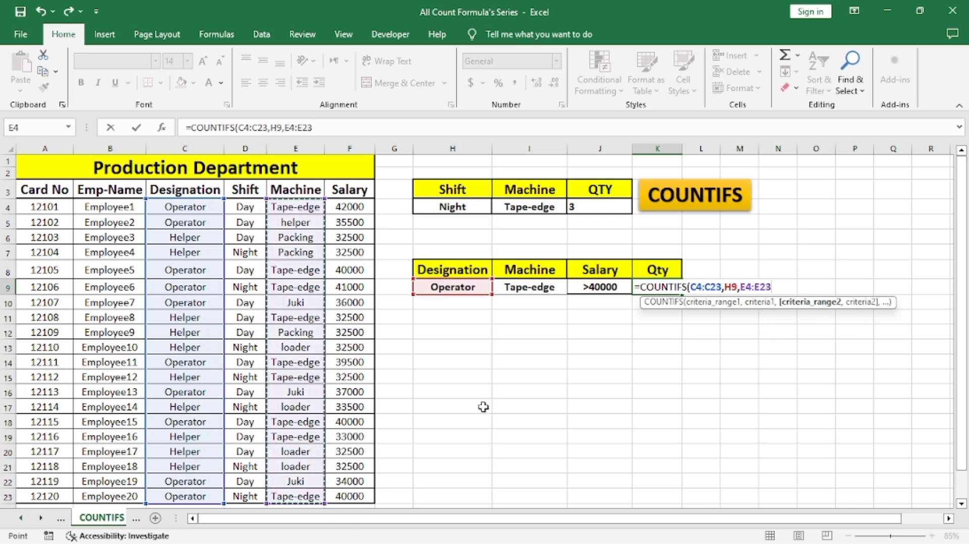
{"action": "type", "text": ","}
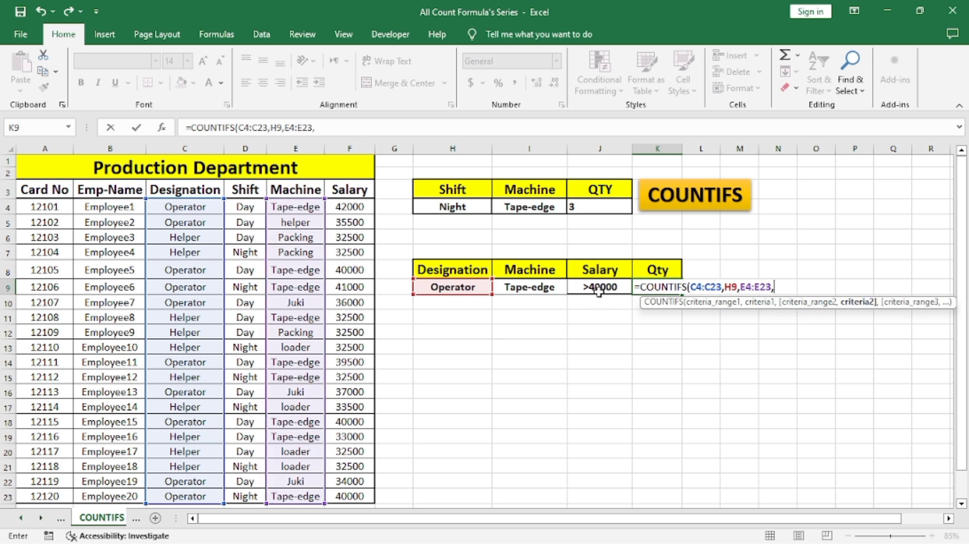
{"action": "left_click", "coordinate": [530, 288]}
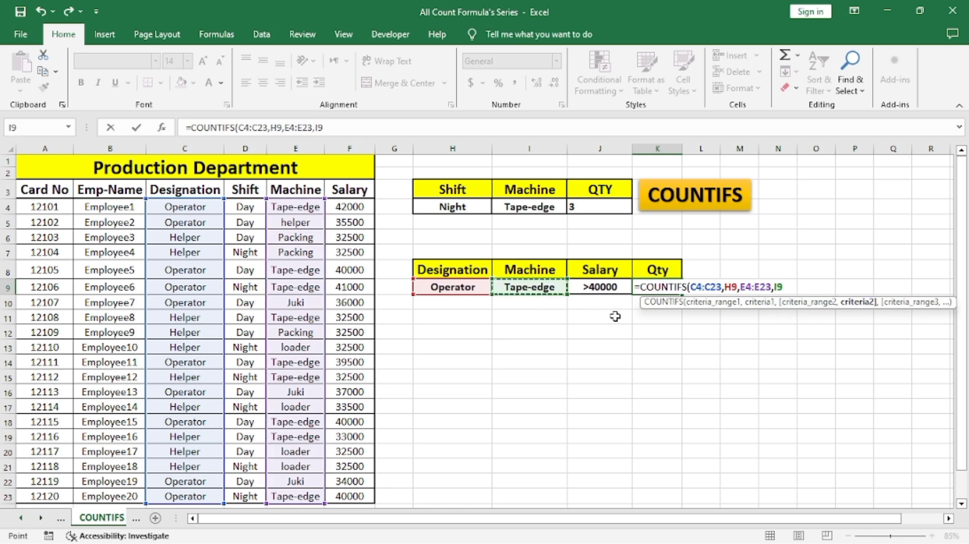
{"action": "type", "text": ","}
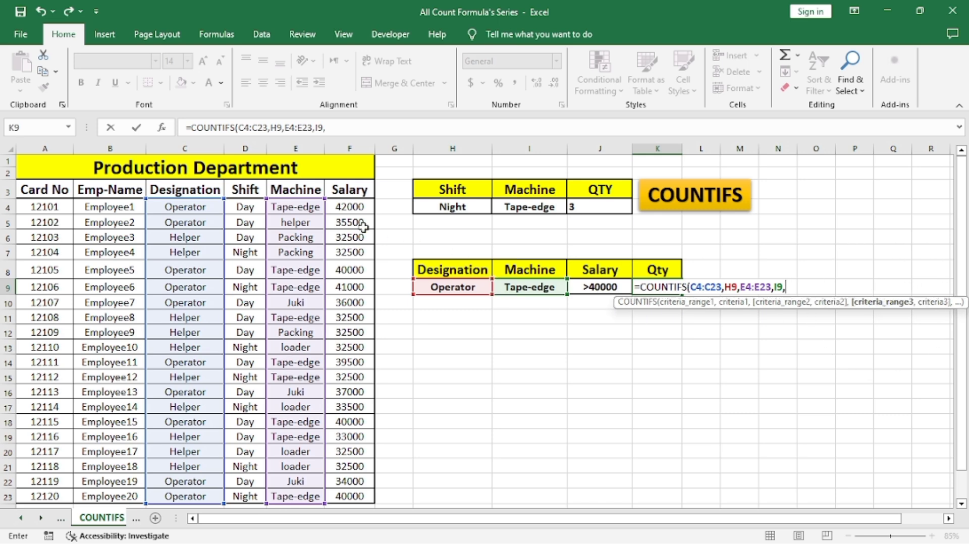
{"action": "left_click_drag", "start_coordinate": [357, 212], "coordinate": [343, 494]}
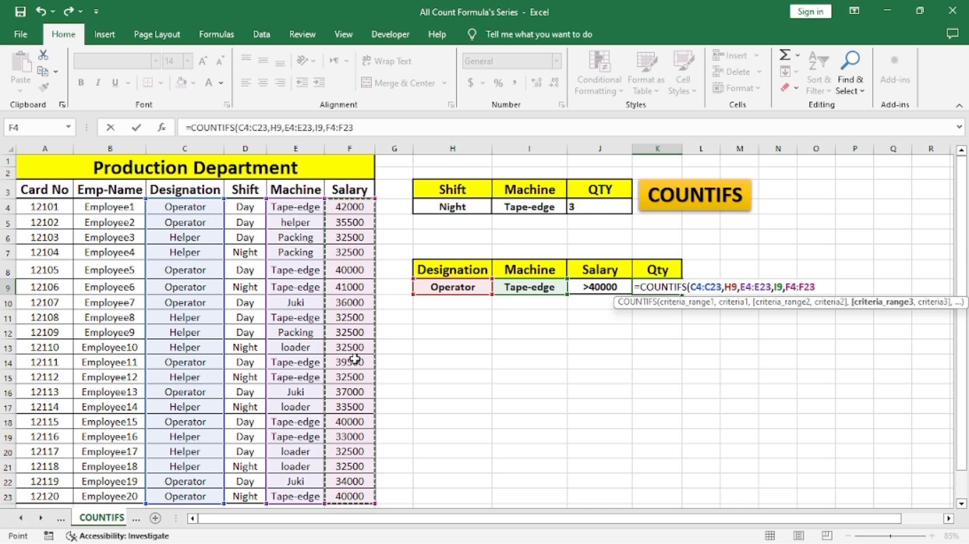
{"action": "type", "text": ","}
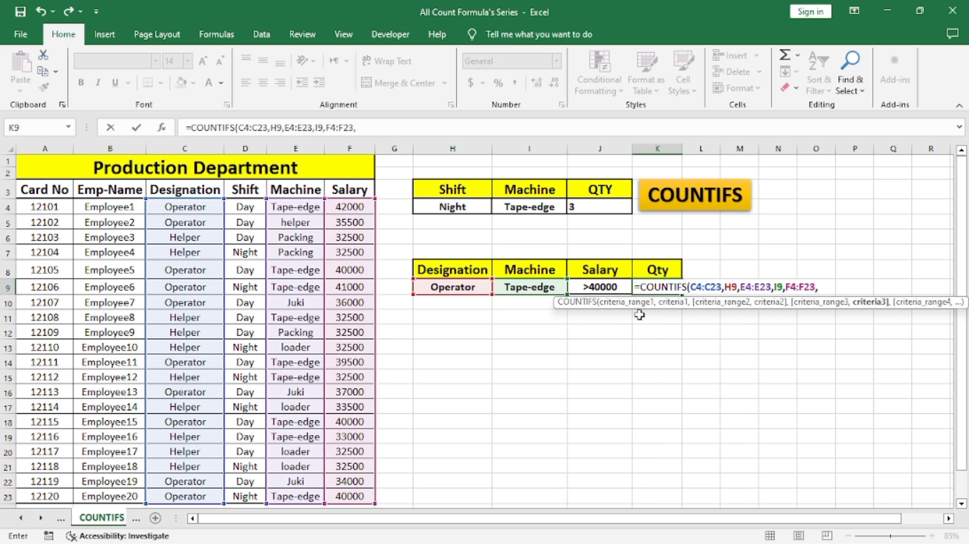
{"action": "left_click", "coordinate": [604, 288]}
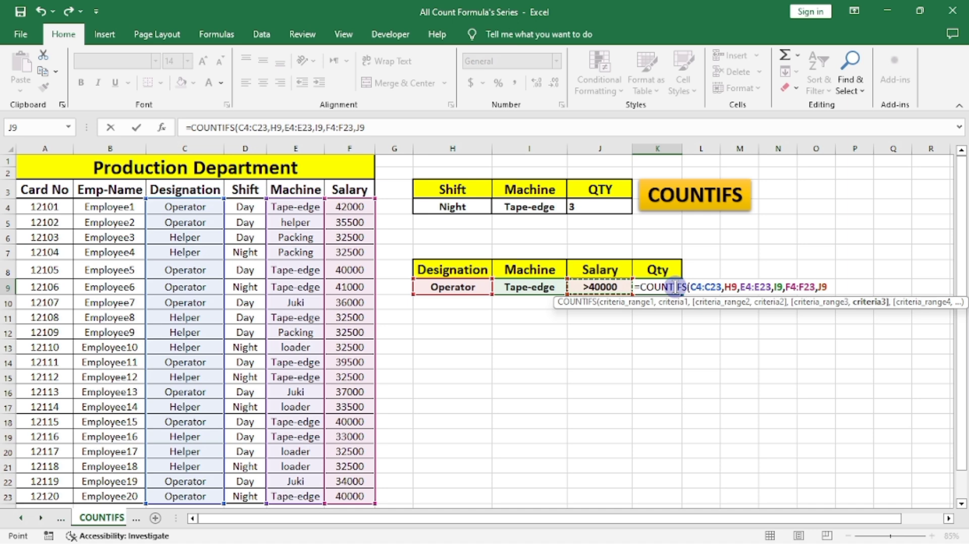
{"action": "type", "text": ")"}
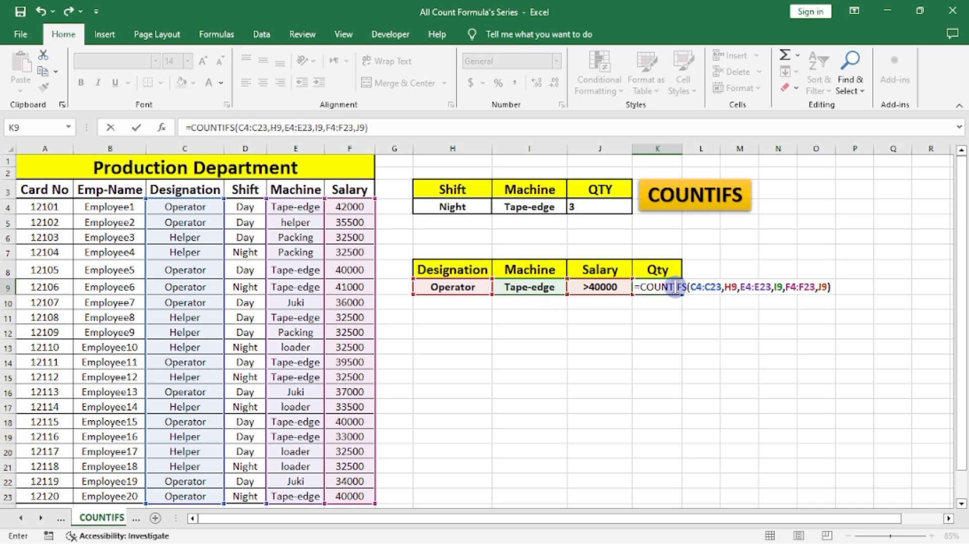
{"action": "key", "text": "Return"}
{"action": "left_click", "coordinate": [674, 288]}
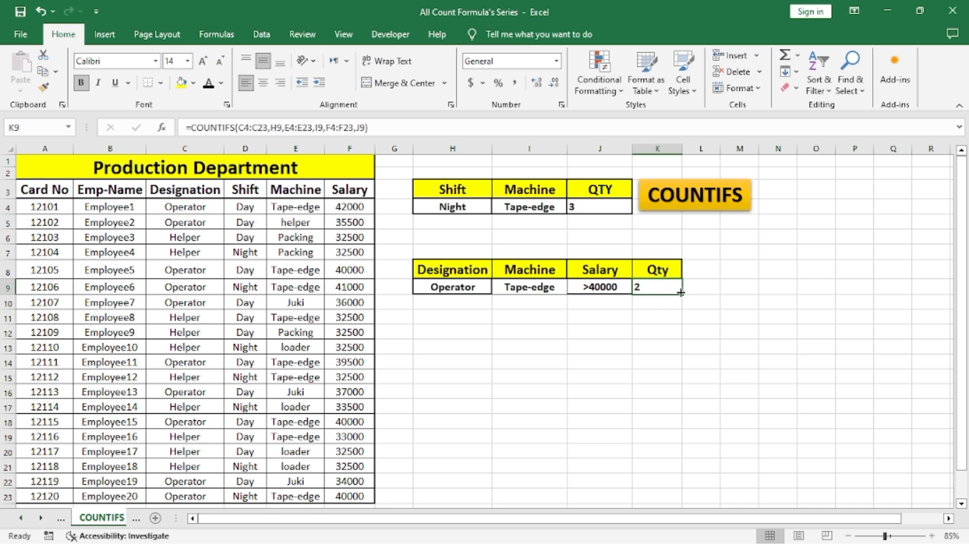
Step: Test the Salary criterion in J9 first with 40000 and finally with <40000
{"action": "left_click", "coordinate": [592, 288]}
{"action": "left_click", "coordinate": [592, 288]}
{"action": "type", "text": "40000"}
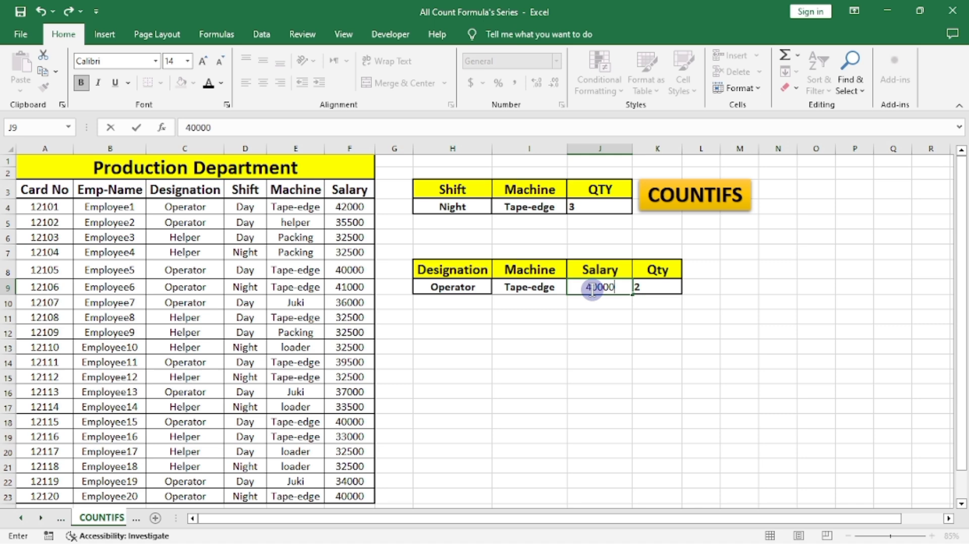
{"action": "key", "text": "Return"}
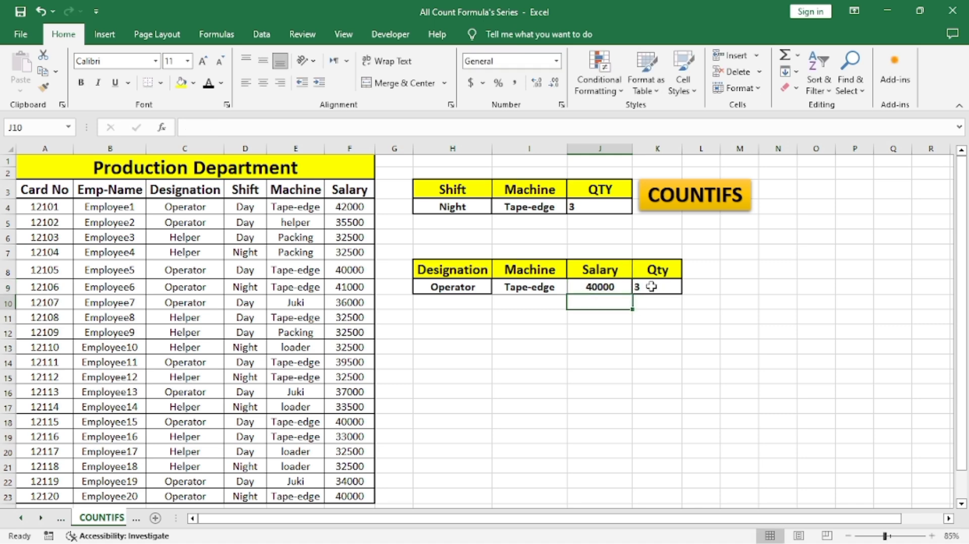
{"action": "left_click", "coordinate": [591, 285]}
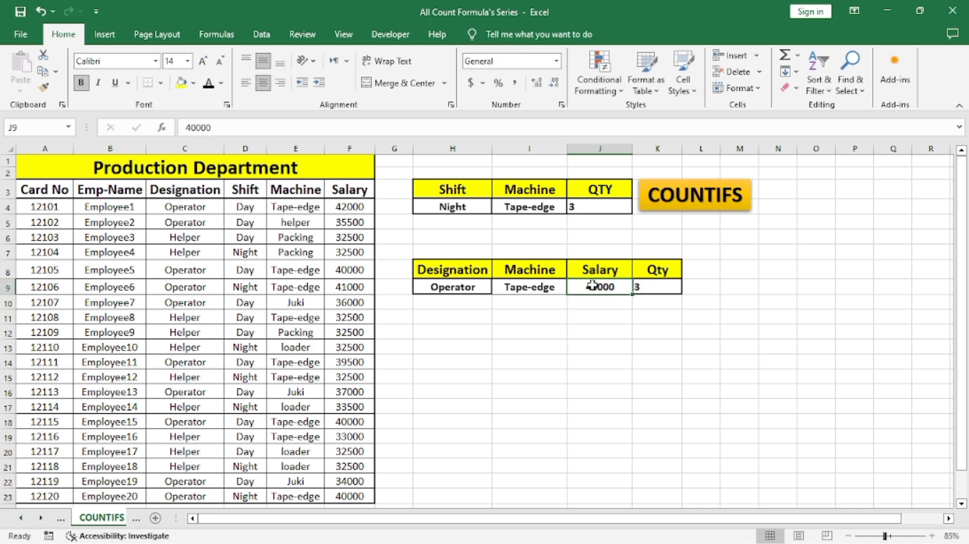
{"action": "left_click", "coordinate": [592, 286]}
{"action": "type", "text": "<"}
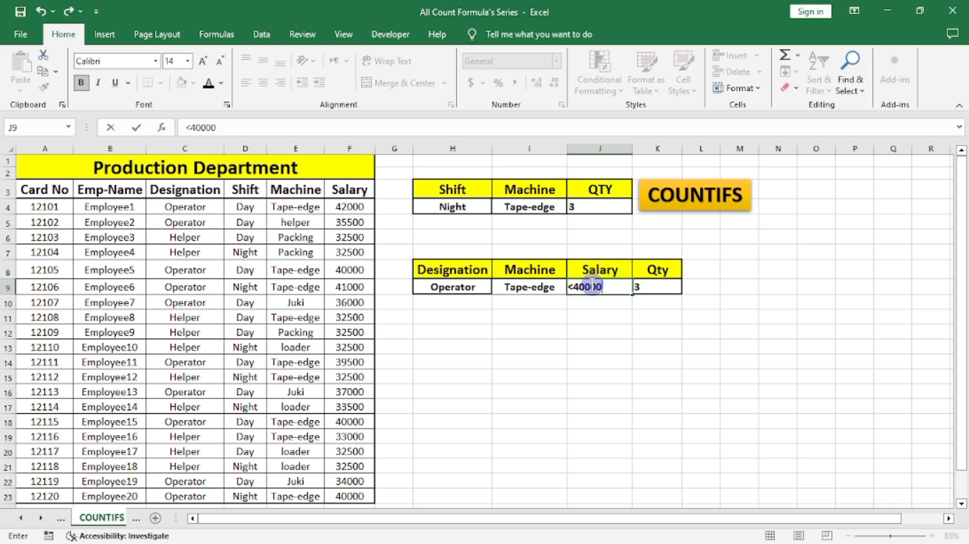
{"action": "key", "text": "Return"}
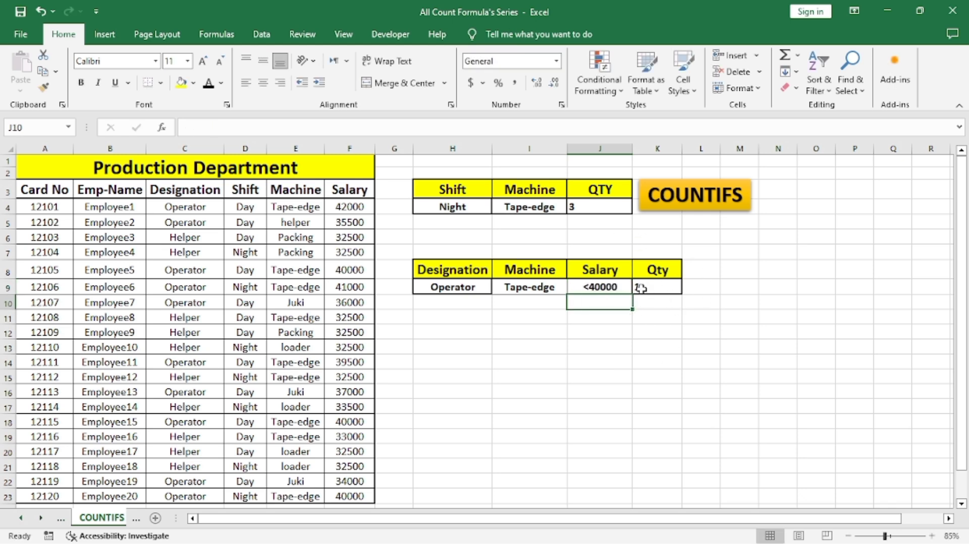
{"action": "left_click", "coordinate": [691, 265]}
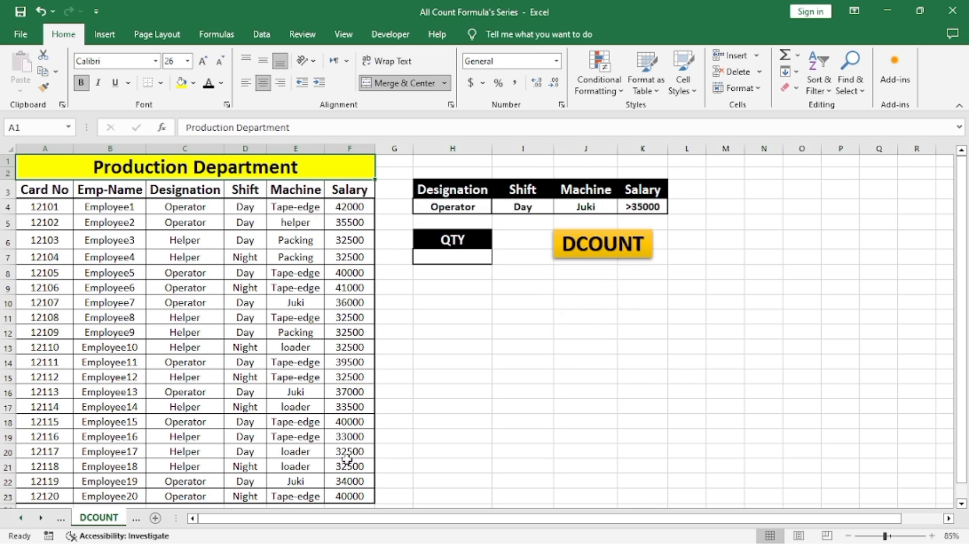
Step: On the DCOUNT sheet, start a DCOUNT formula in QTY cell H7 with the table A3:F23 as its database
{"action": "left_click", "coordinate": [579, 271]}
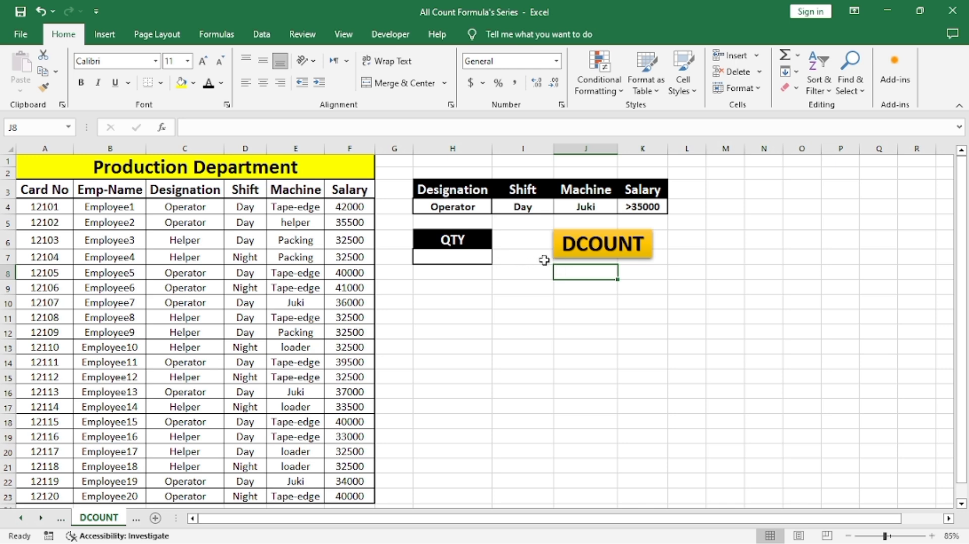
{"action": "left_click", "coordinate": [459, 254]}
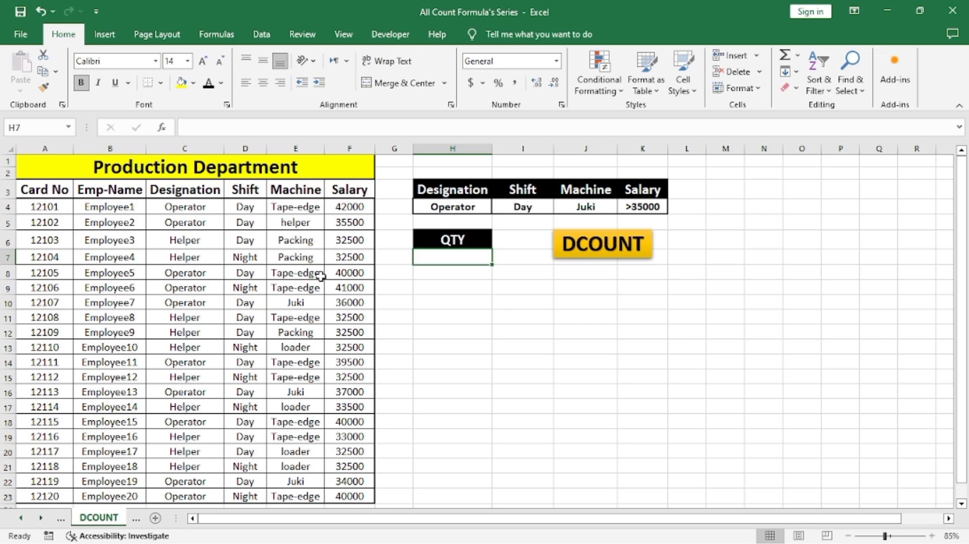
{"action": "scroll", "coordinate": [479, 202], "scroll_direction": "up", "scroll_amount": 1, "text": "ctrl"}
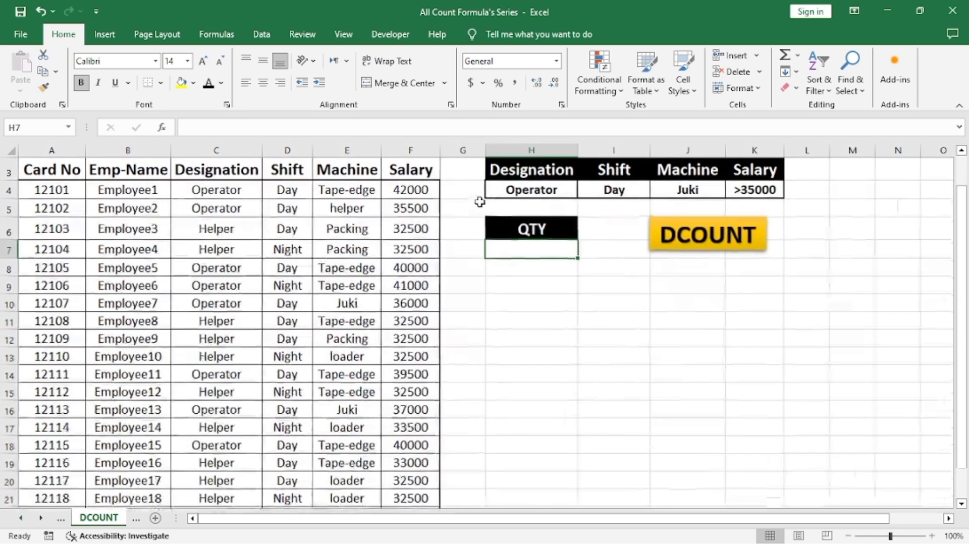
{"action": "scroll", "coordinate": [504, 254], "scroll_direction": "up", "scroll_amount": 1}
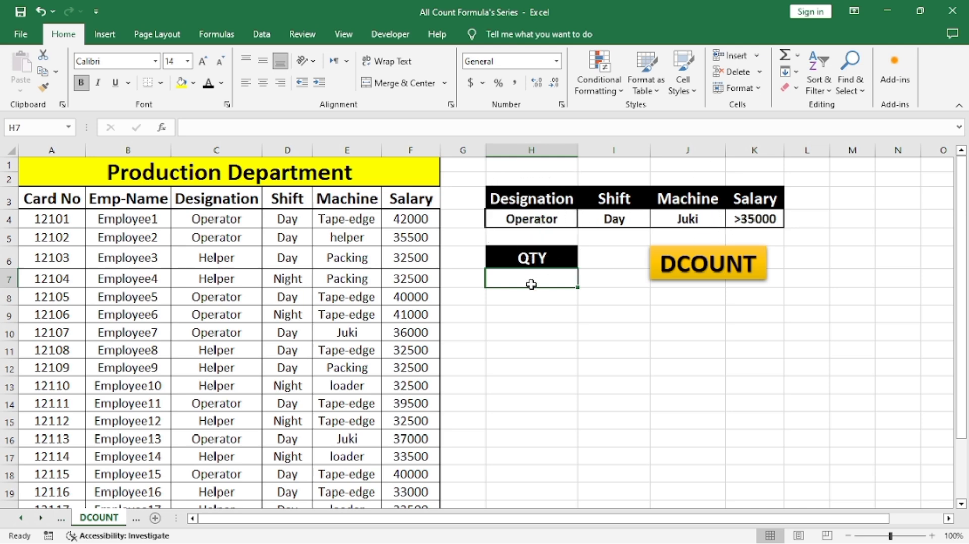
{"action": "type", "text": "=dc"}
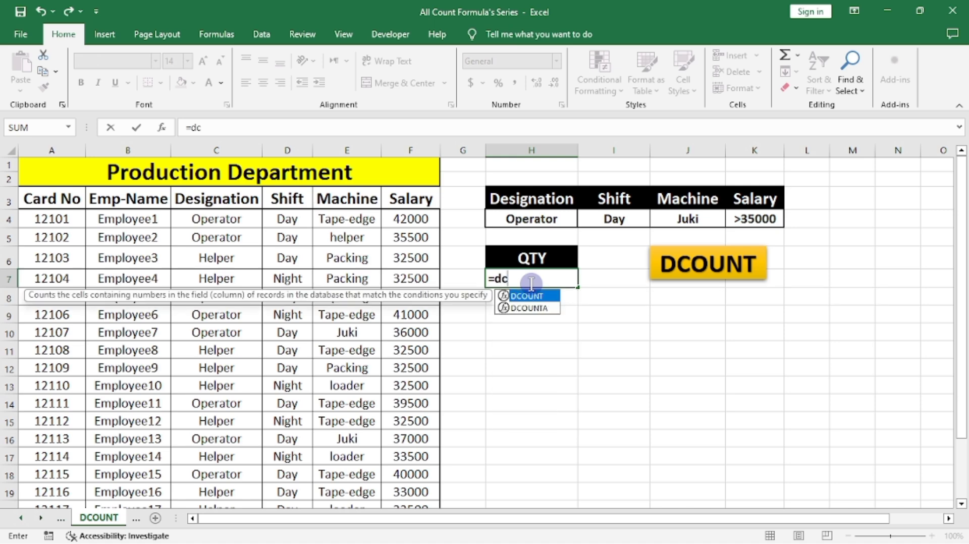
{"action": "type", "text": "ount"}
{"action": "key", "text": "Tab"}
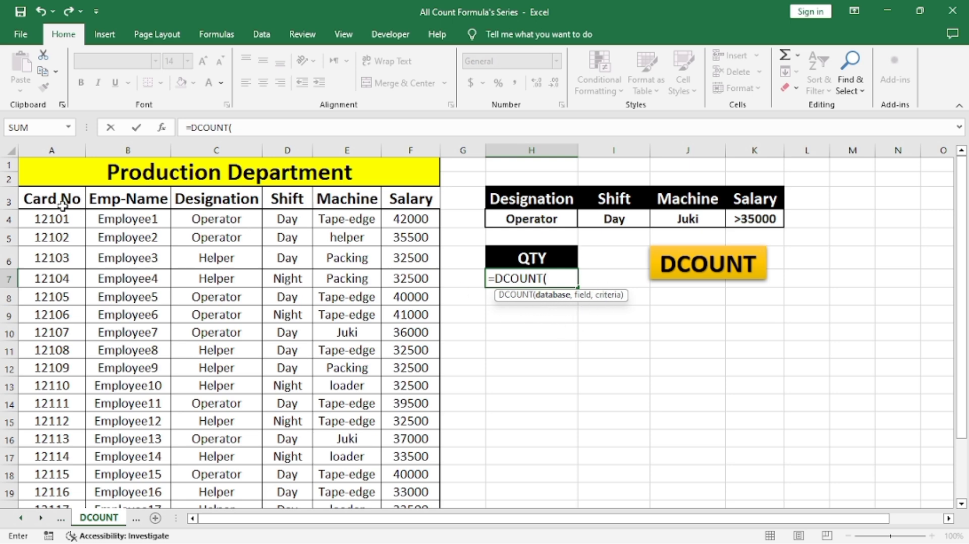
{"action": "left_click_drag", "start_coordinate": [42, 201], "coordinate": [396, 479]}
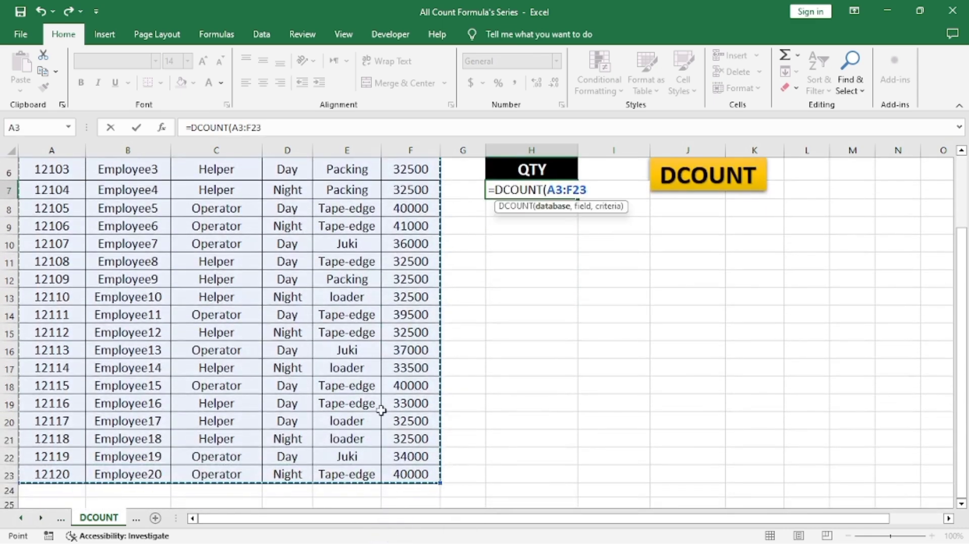
{"action": "scroll", "coordinate": [673, 294], "scroll_direction": "up", "scroll_amount": 2}
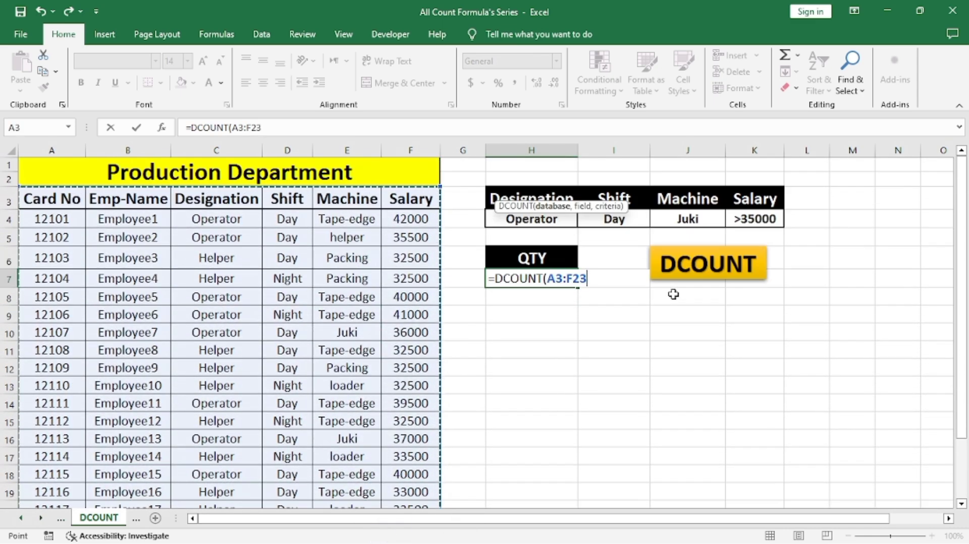
Step: Complete the DCOUNT formula in H7 with the Salary header F3 as field and H3:K4 as criteria
{"action": "type", "text": ","}
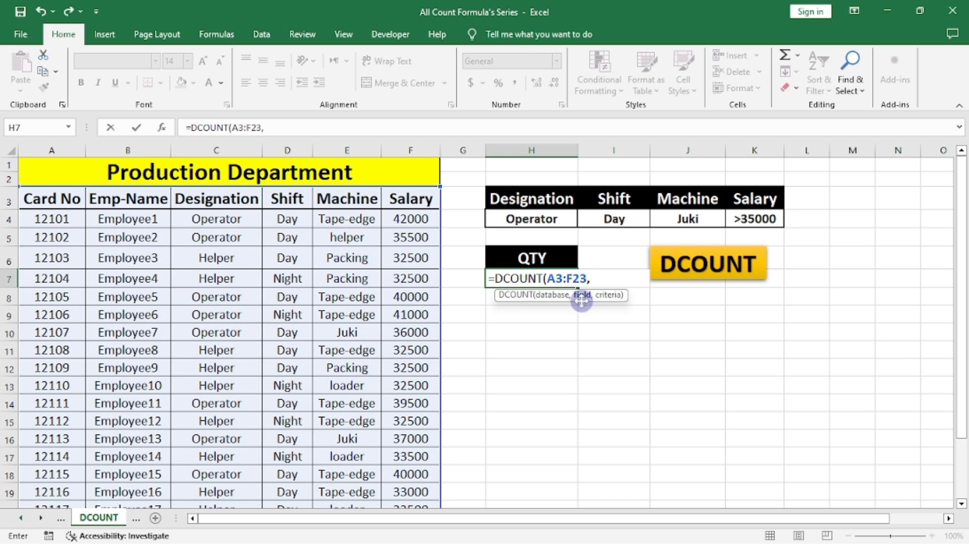
{"action": "left_click", "coordinate": [412, 204]}
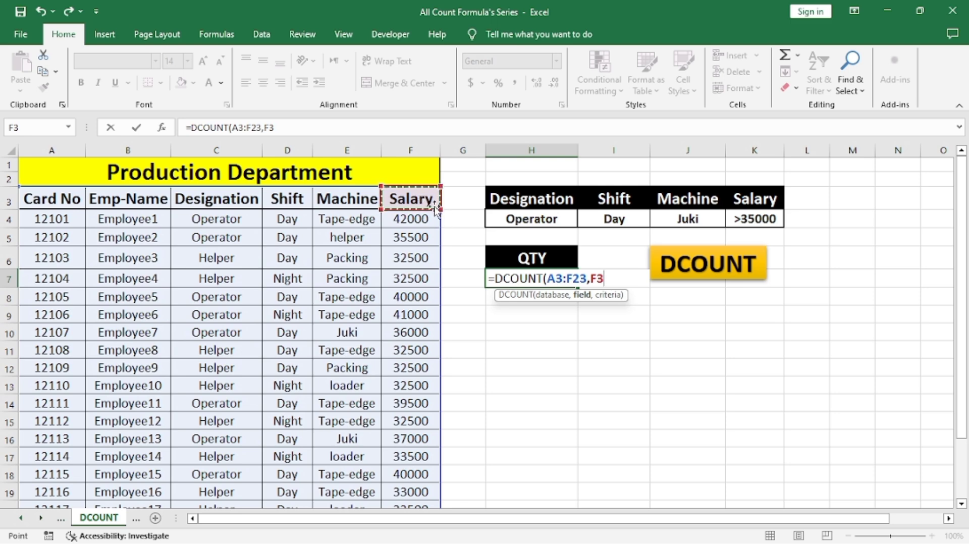
{"action": "type", "text": ","}
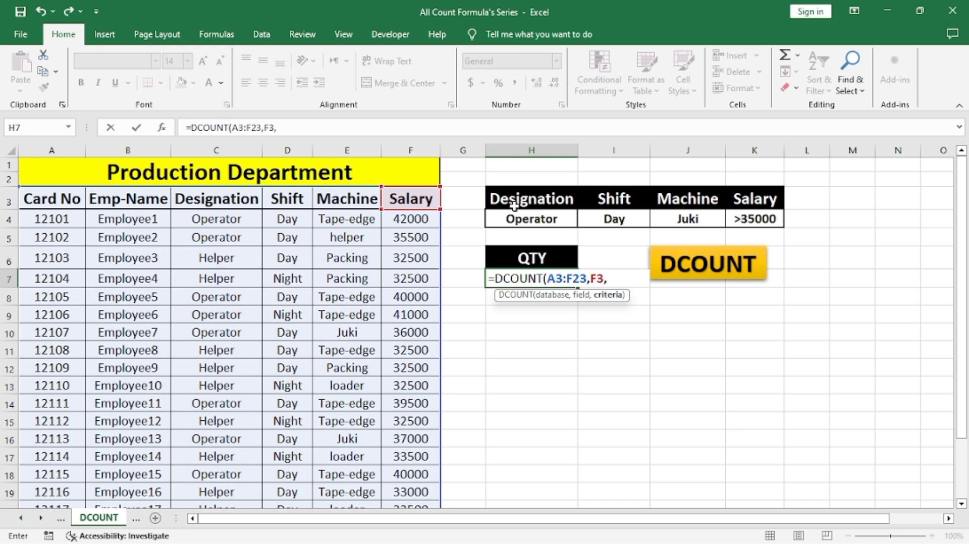
{"action": "left_click_drag", "start_coordinate": [503, 204], "coordinate": [729, 219]}
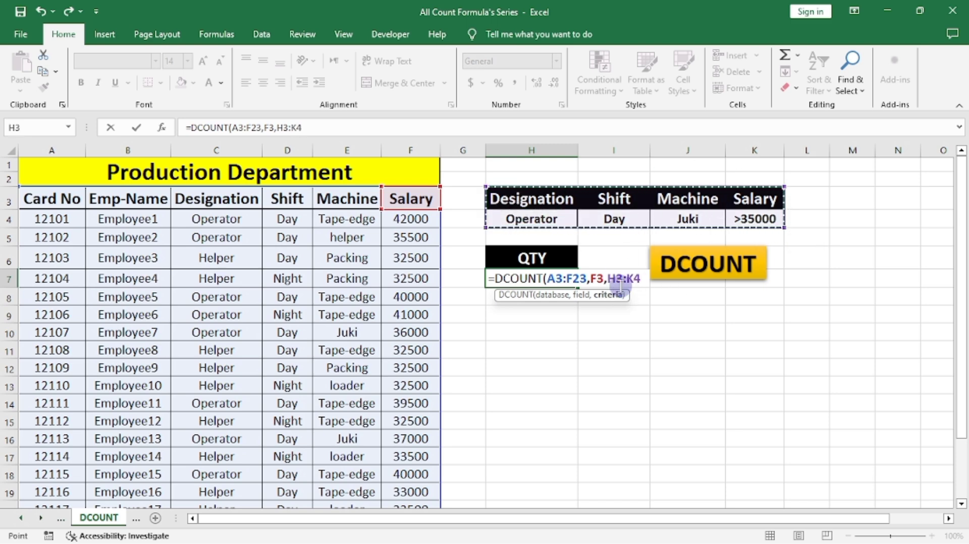
{"action": "type", "text": ")"}
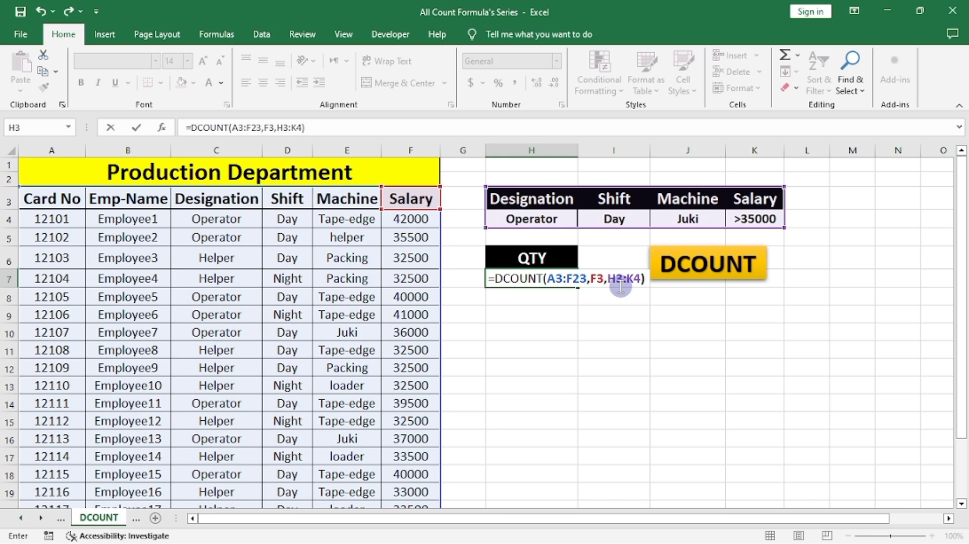
{"action": "key", "text": "Return"}
{"action": "left_click", "coordinate": [570, 279]}
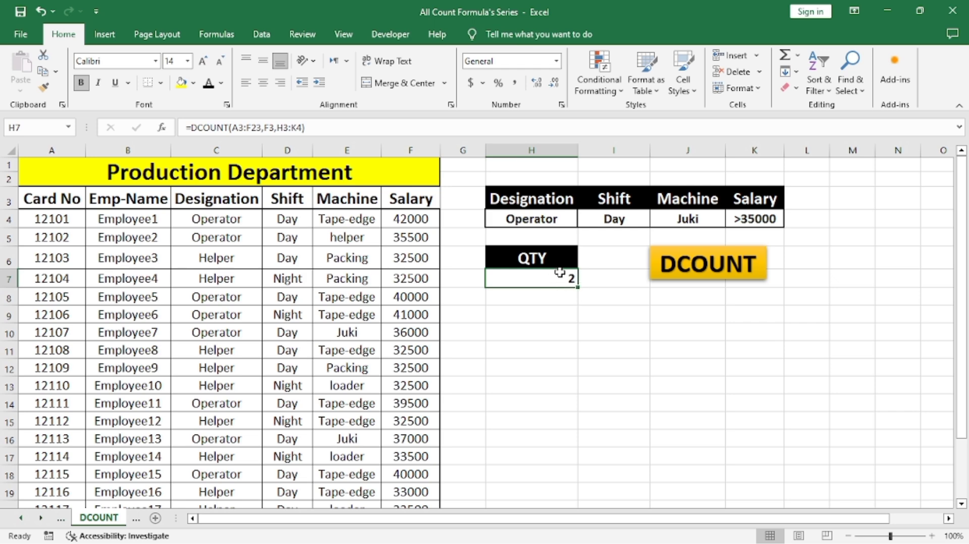
Step: Change the Machine criterion in J4 to "Tape-edge" and the Salary criterion in K4 to <40000
{"action": "left_click", "coordinate": [689, 218]}
{"action": "type", "text": "Tap"}
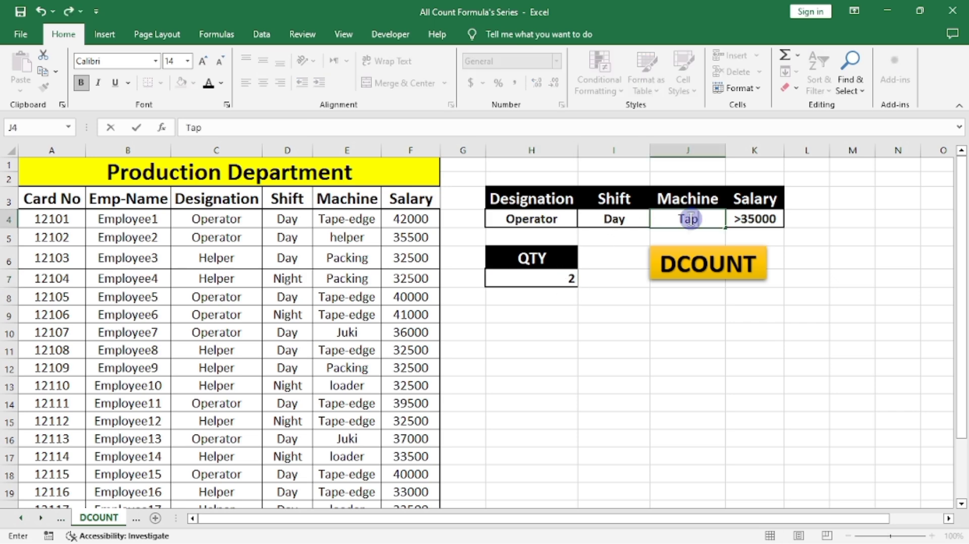
{"action": "type", "text": "e-edge"}
{"action": "key", "text": "Tab"}
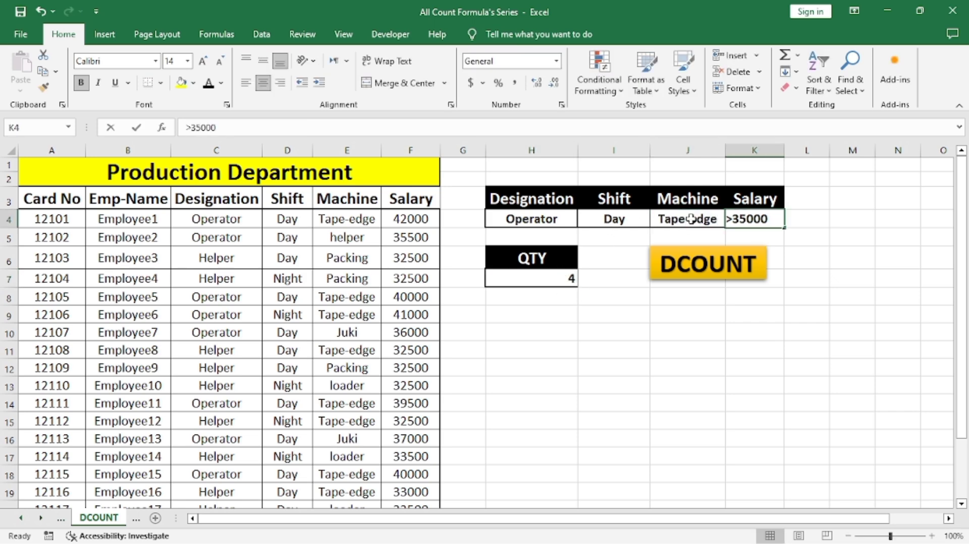
{"action": "type", "text": "<400"}
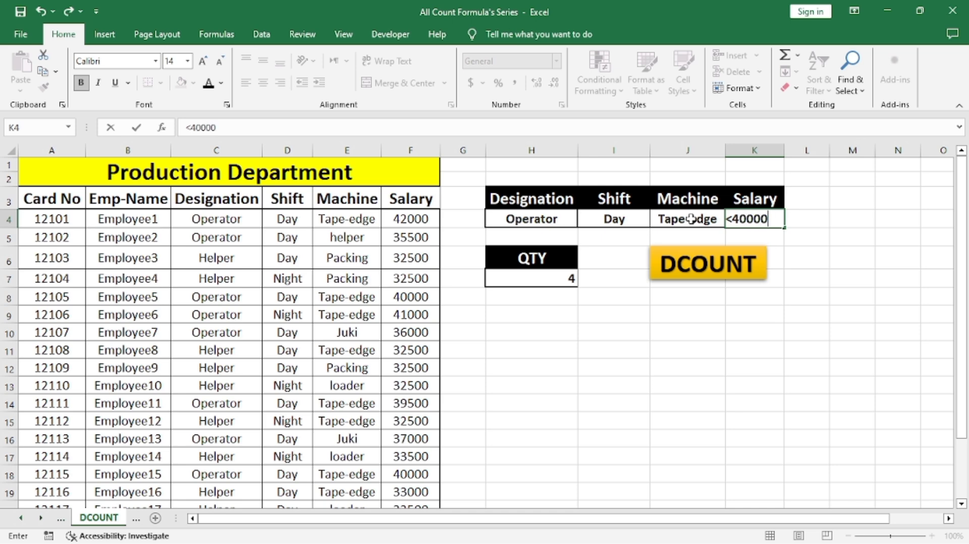
{"action": "key", "text": "Return"}
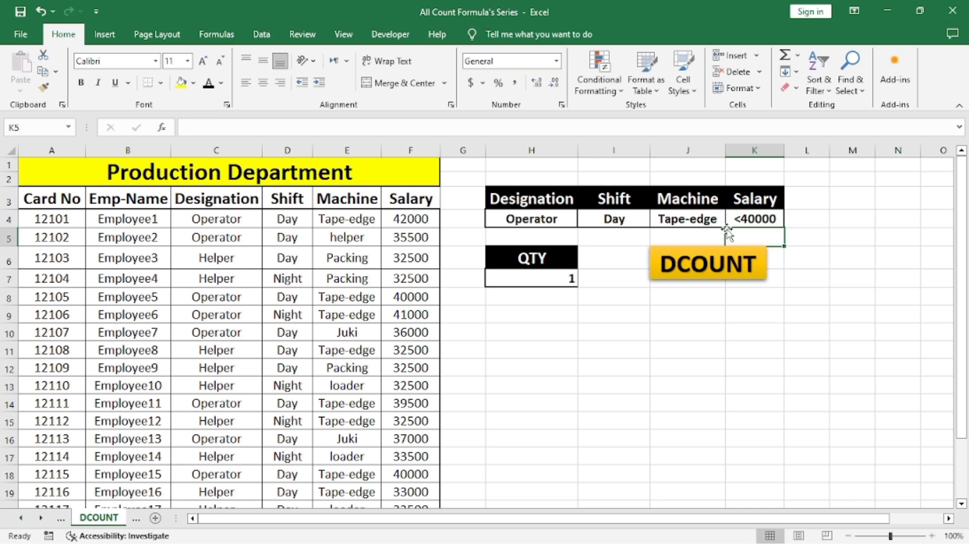